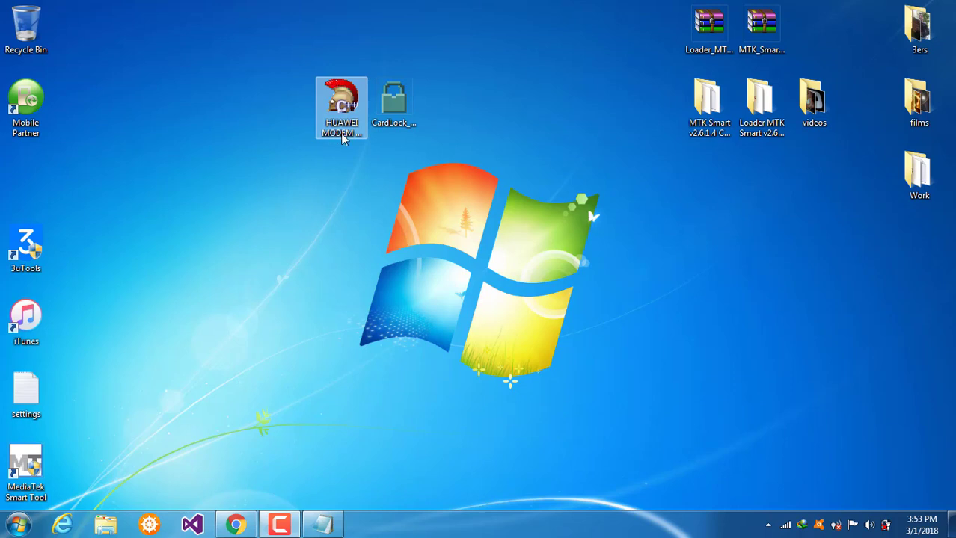
Step: Select the modem code writer and CardLock_Unlock shortcuts on the desktop
{"action": "left_click", "coordinate": [340, 133]}
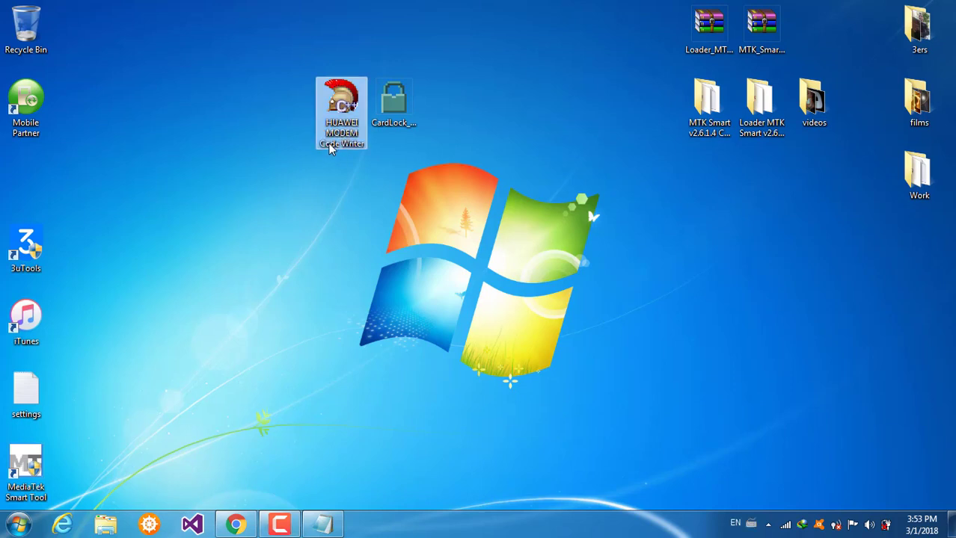
{"action": "left_click", "coordinate": [390, 132]}
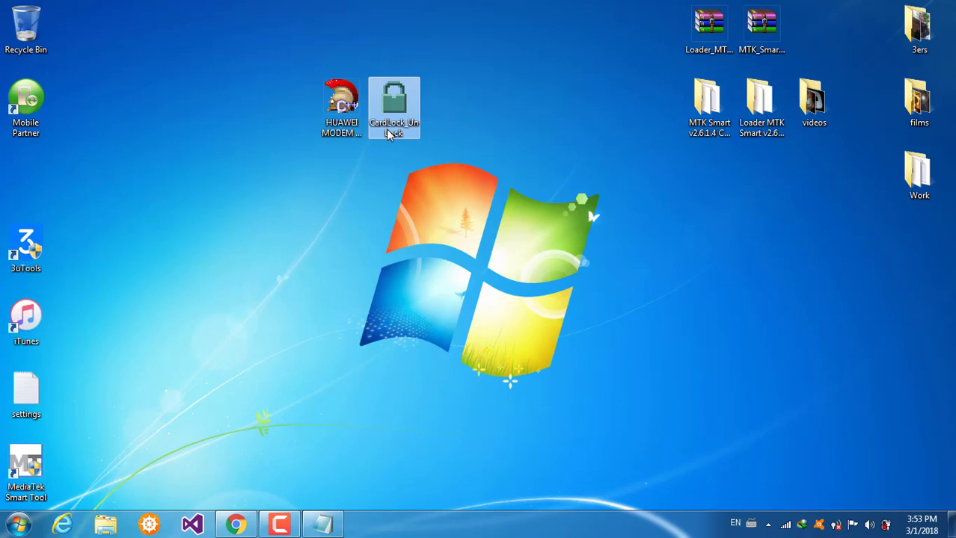
{"action": "mouse_move", "coordinate": [392, 134]}
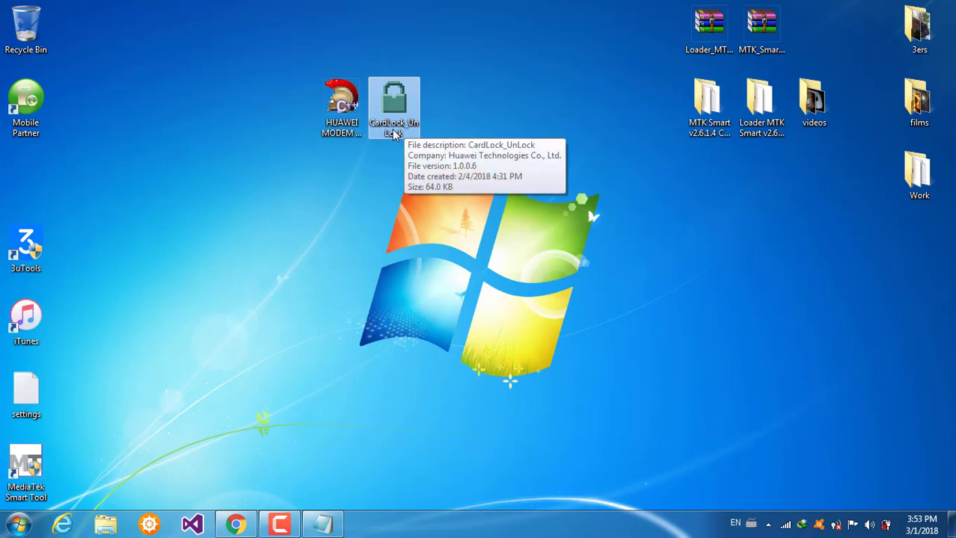
{"action": "mouse_move", "coordinate": [344, 123]}
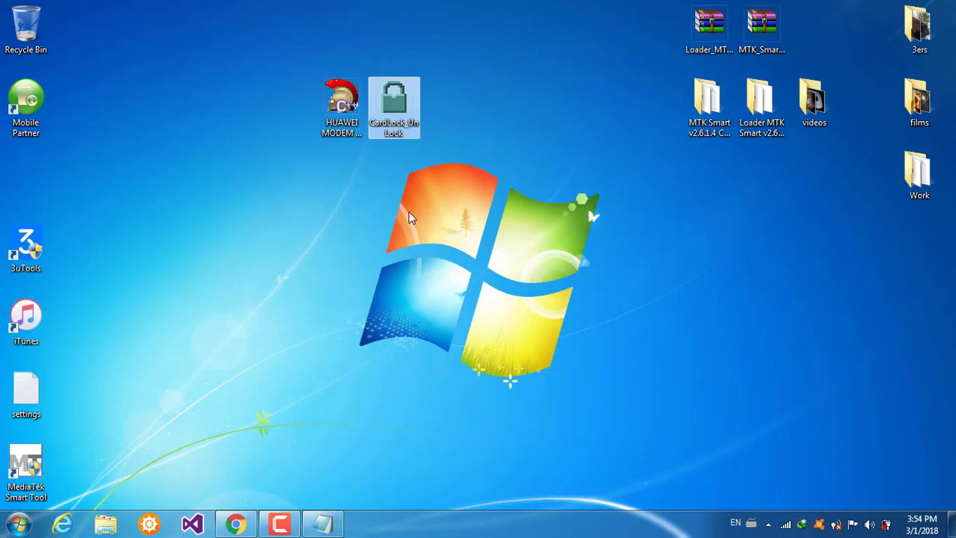
Step: Bring back the Huawei Code Calculator website and open its account registration form
{"action": "left_click", "coordinate": [235, 525]}
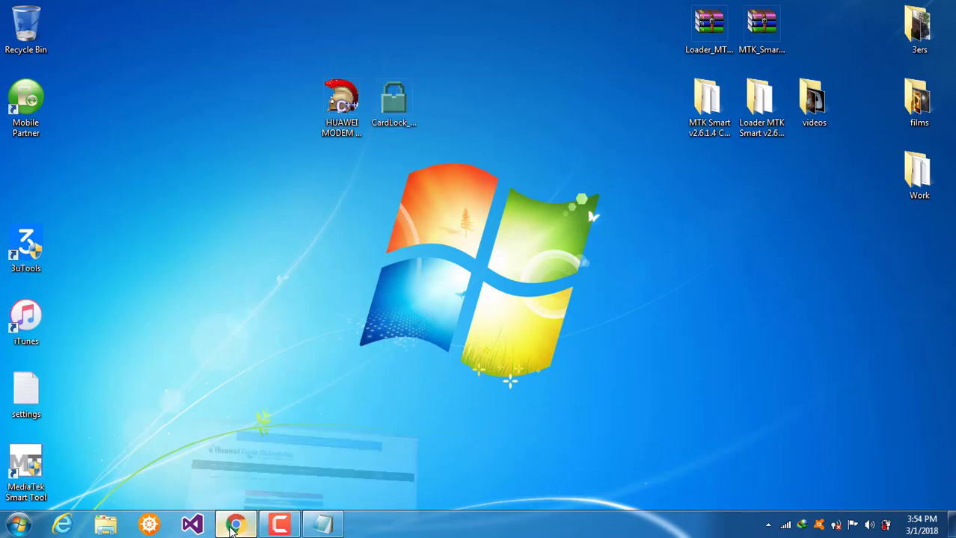
{"action": "scroll", "coordinate": [639, 252], "scroll_direction": "down", "scroll_amount": 5}
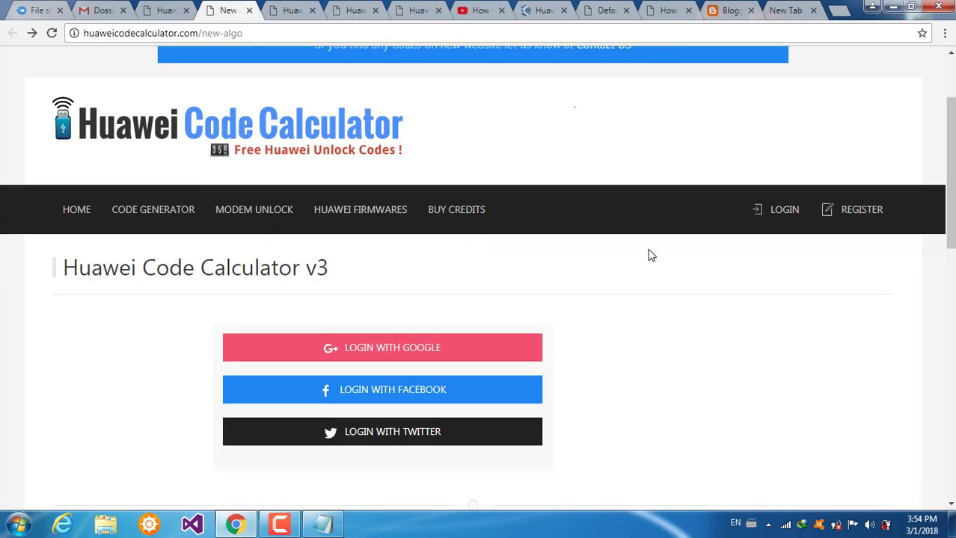
{"action": "scroll", "coordinate": [648, 254], "scroll_direction": "up", "scroll_amount": 5}
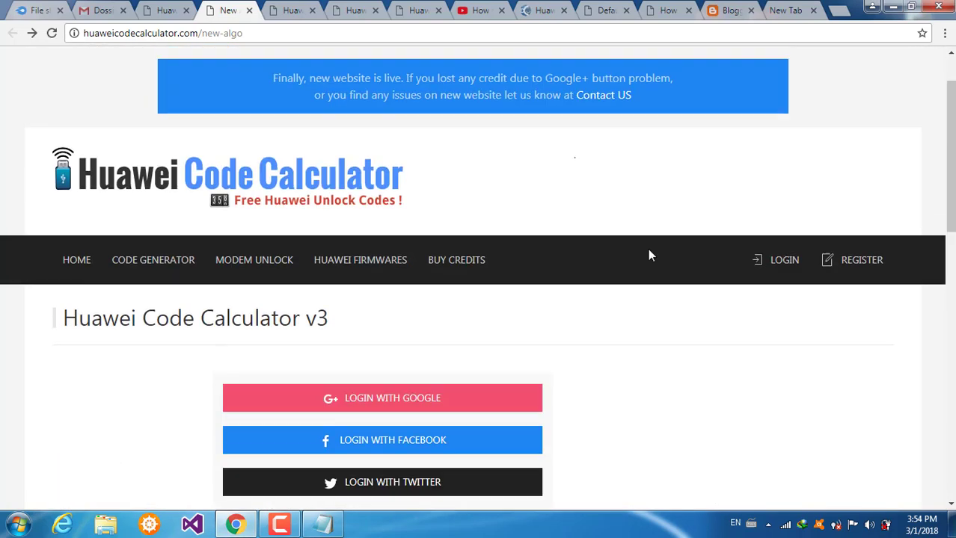
{"action": "left_click", "coordinate": [866, 261]}
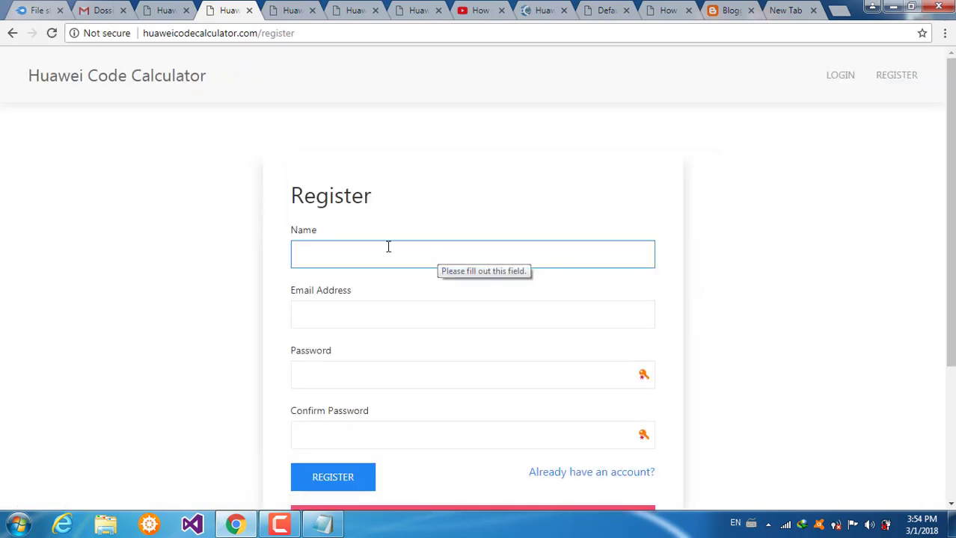
Step: Fill in the registration name, the account e-mail address and a generated password
{"action": "type", "text": "Ghabi"}
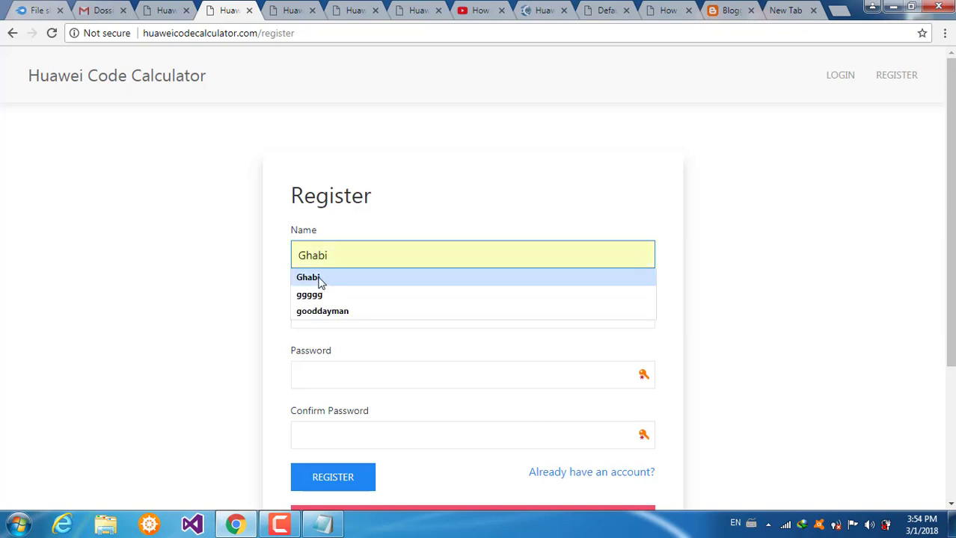
{"action": "left_click", "coordinate": [319, 281]}
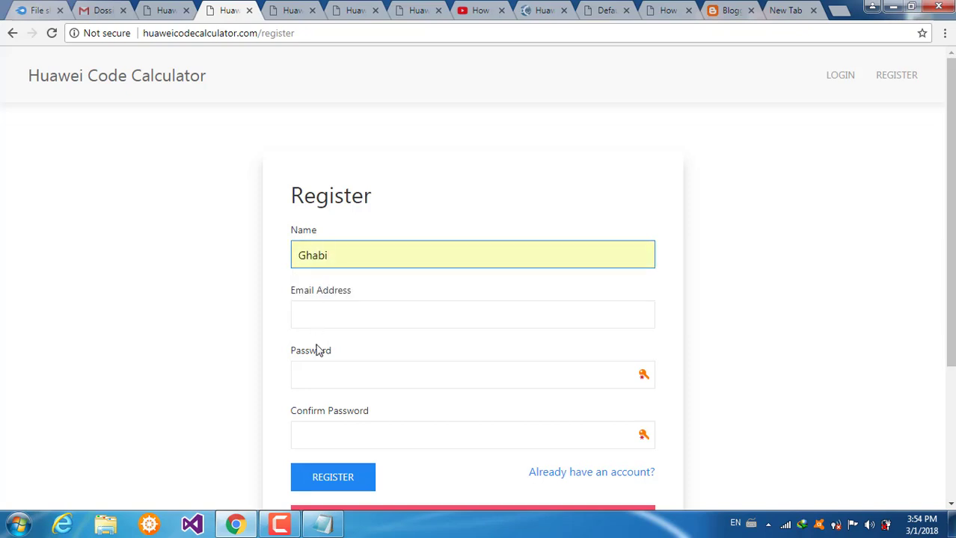
{"action": "left_click", "coordinate": [314, 315]}
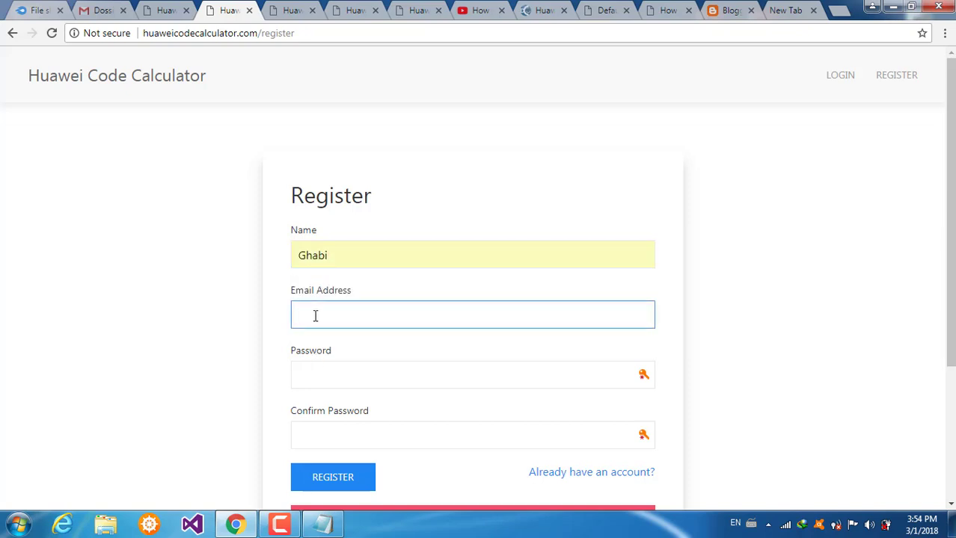
{"action": "key", "text": "ctrl+v"}
{"action": "left_click", "coordinate": [314, 371]}
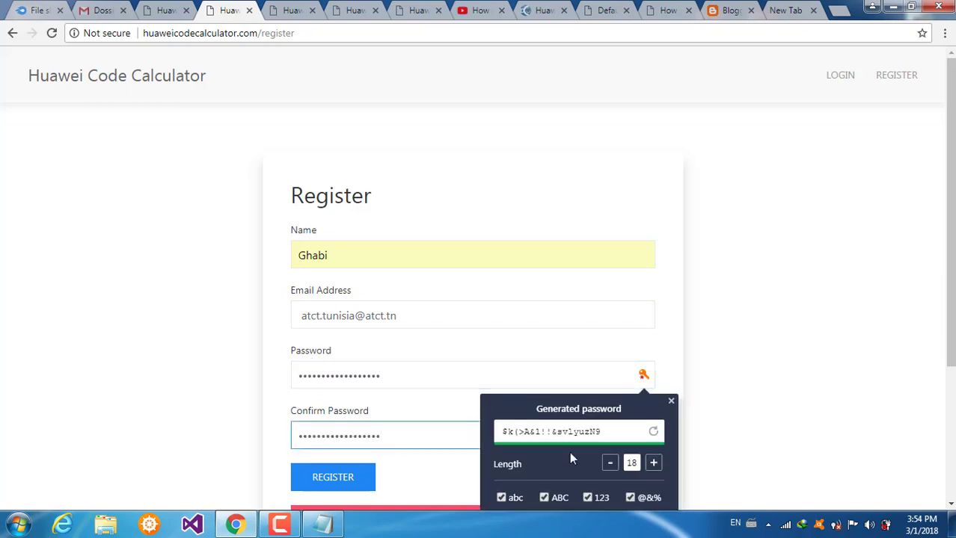
{"action": "left_click", "coordinate": [733, 383]}
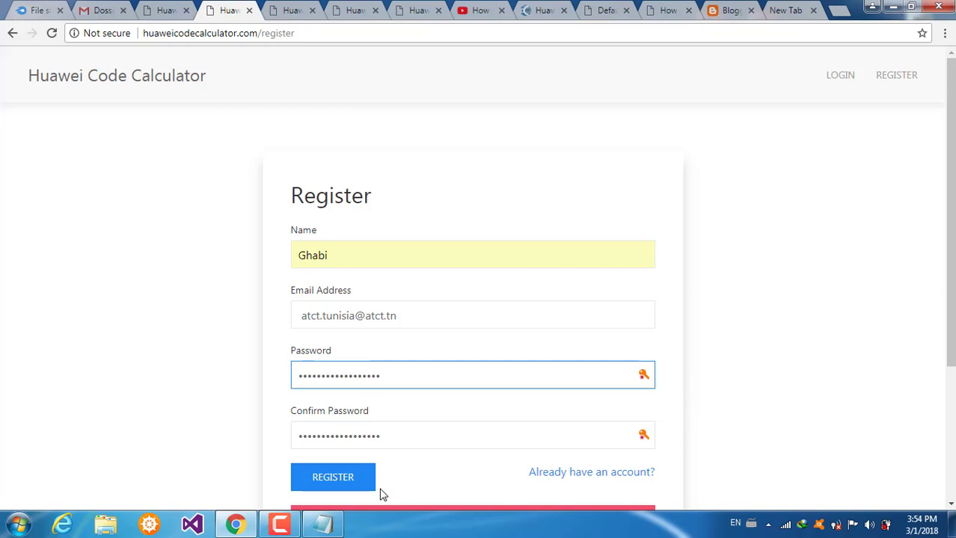
Step: Submit the registration and scroll down to the Model/IMEI form
{"action": "left_click", "coordinate": [346, 482]}
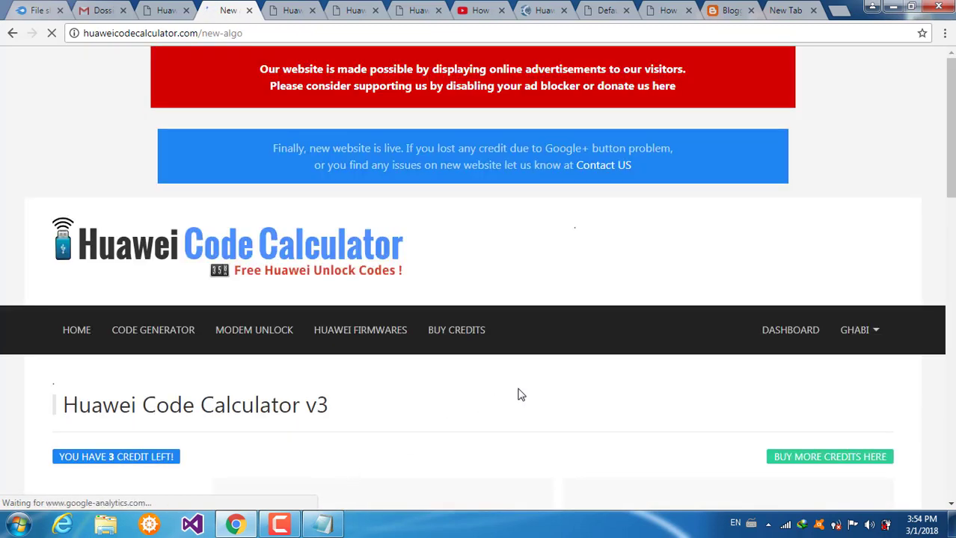
{"action": "scroll", "coordinate": [521, 395], "scroll_direction": "down", "scroll_amount": 1}
{"action": "scroll", "coordinate": [521, 395], "scroll_direction": "down", "scroll_amount": 4}
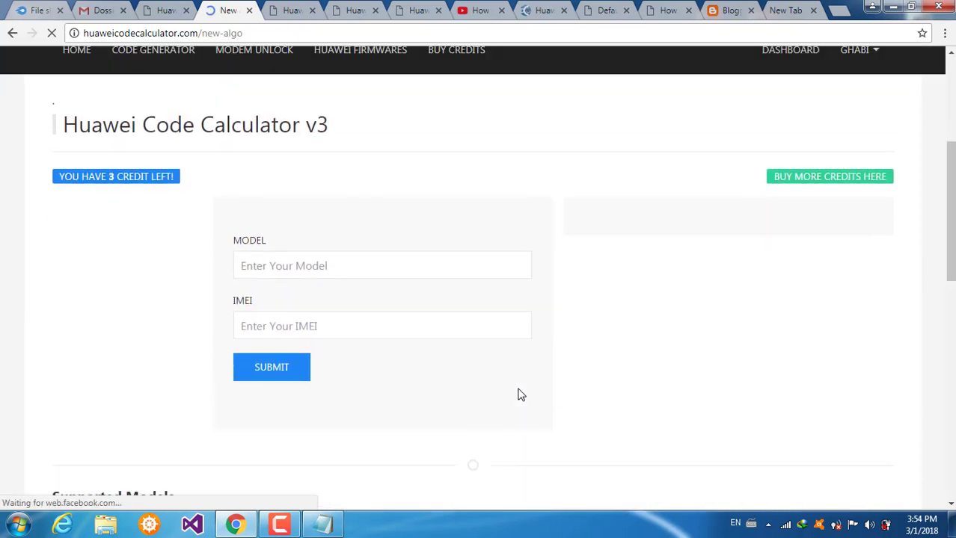
Step: Enter E3131 as the modem model and move to the IMEI field
{"action": "left_click", "coordinate": [308, 268]}
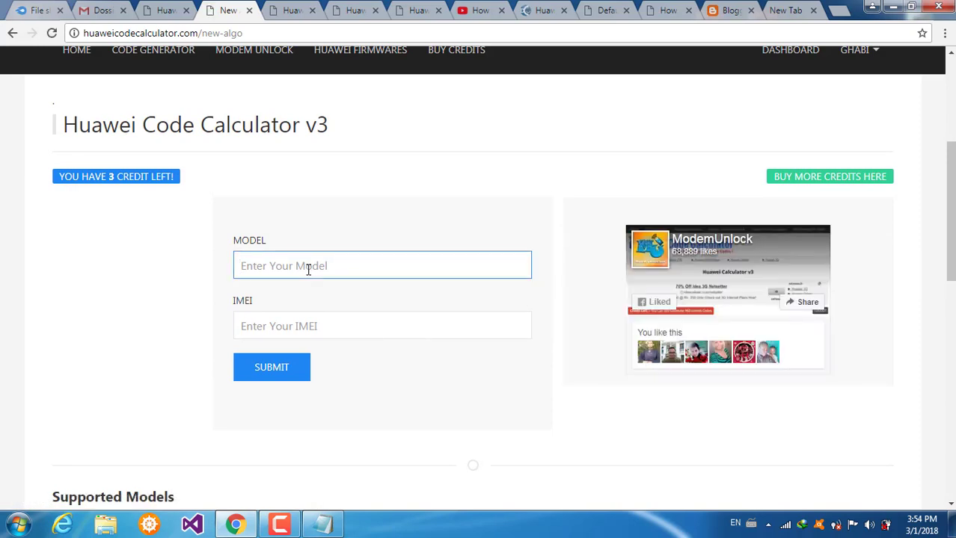
{"action": "type", "text": "E"}
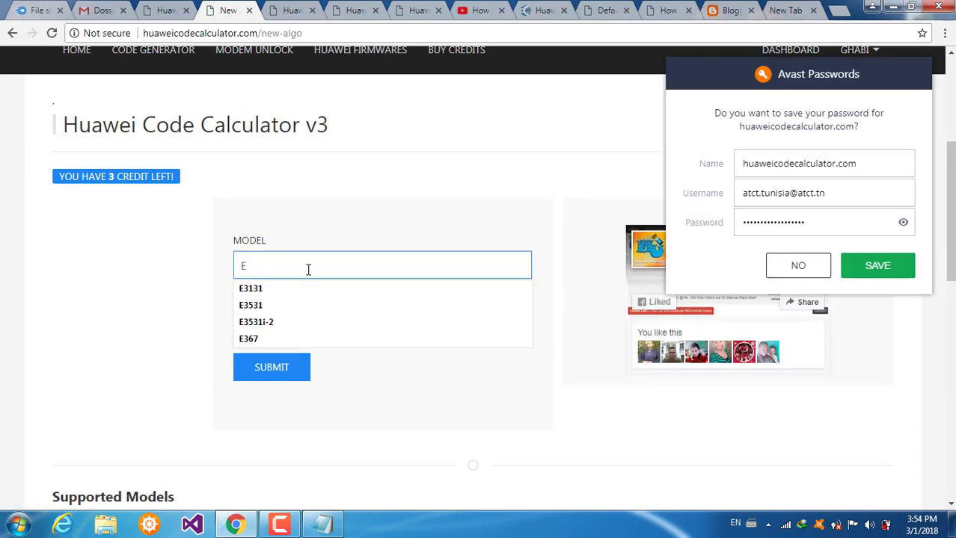
{"action": "type", "text": "3131"}
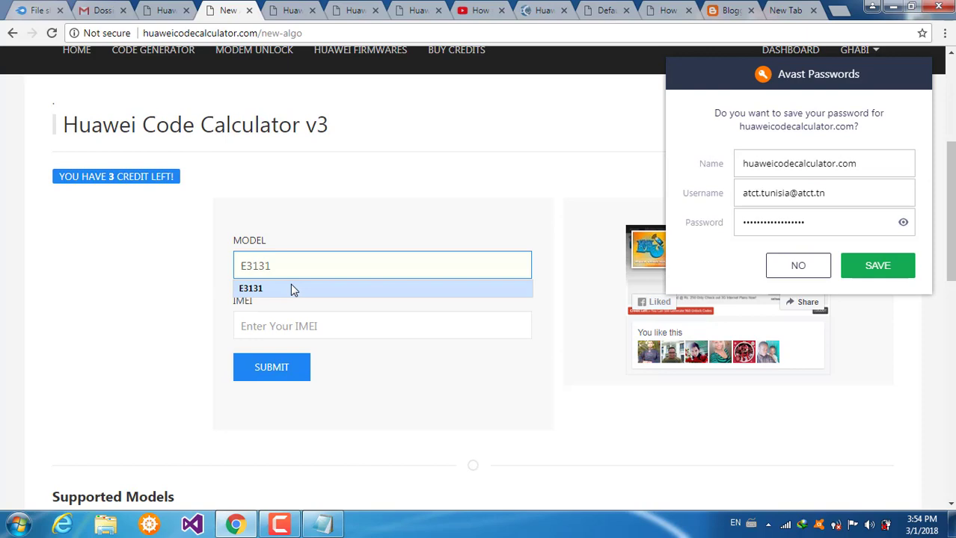
{"action": "left_click", "coordinate": [290, 287]}
{"action": "left_click", "coordinate": [267, 334]}
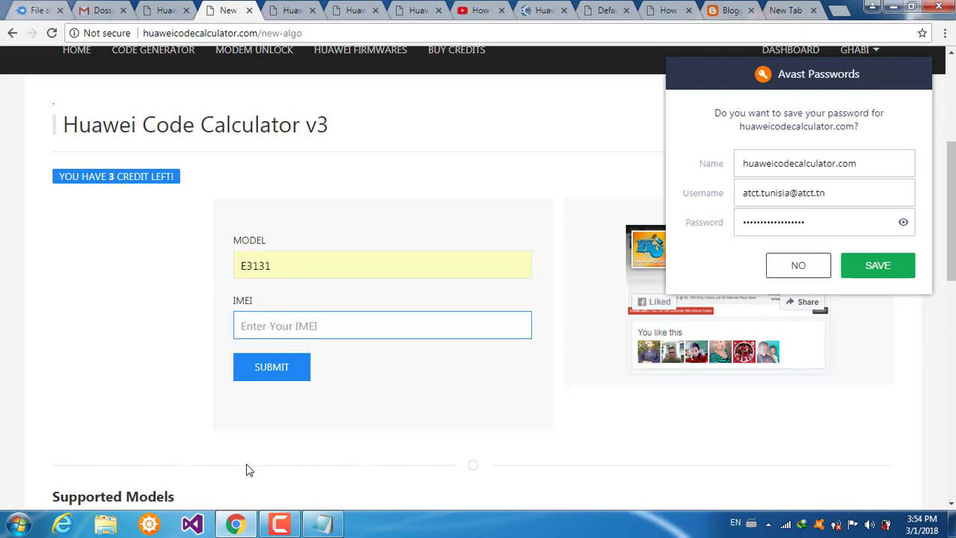
Step: Launch Huawei Modem Code Writer and connect it to the modem on COM34
{"action": "left_click", "coordinate": [241, 521]}
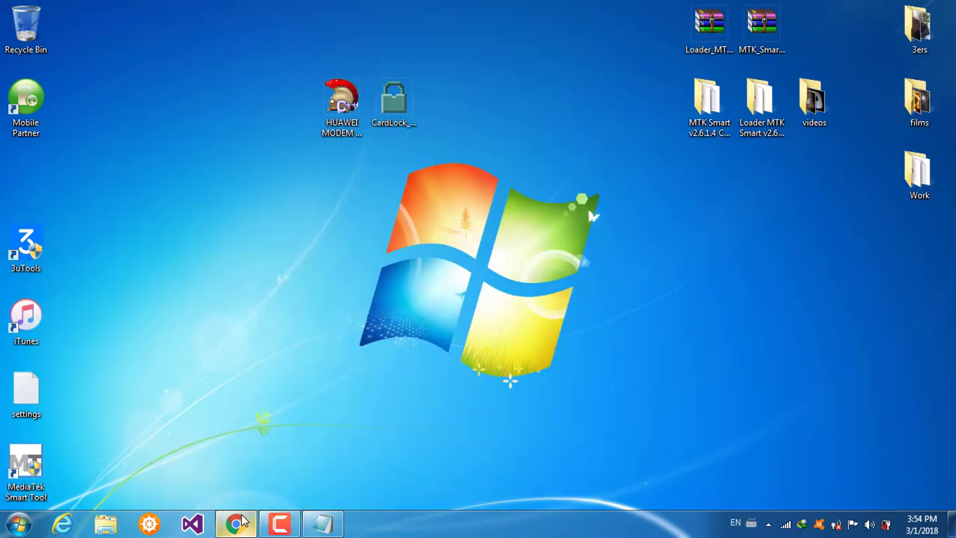
{"action": "double_click", "coordinate": [348, 112]}
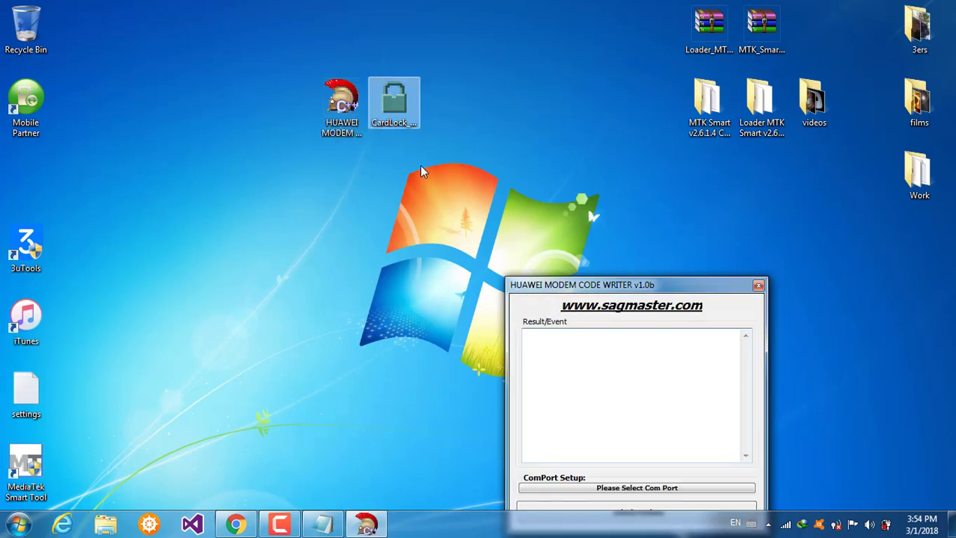
{"action": "left_click_drag", "start_coordinate": [551, 274], "coordinate": [519, 170]}
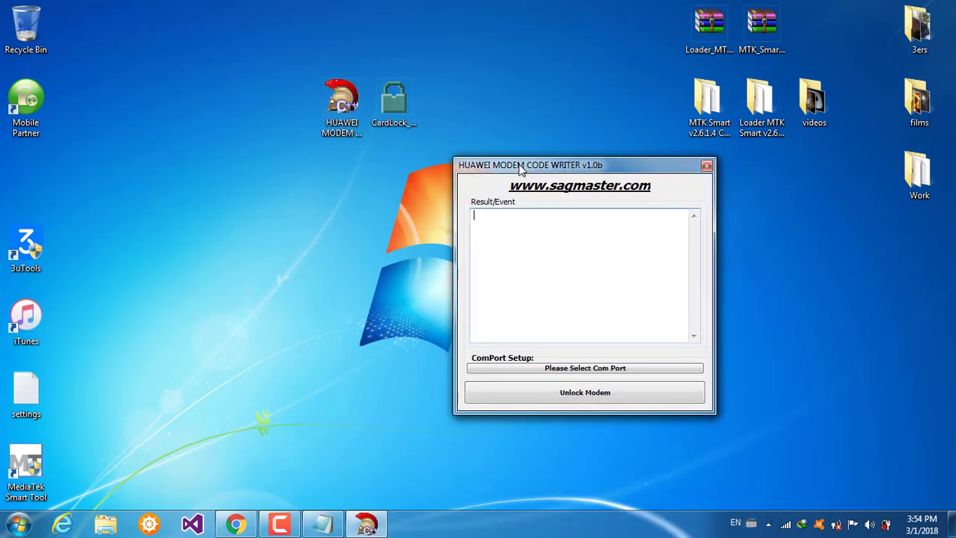
{"action": "left_click", "coordinate": [530, 367]}
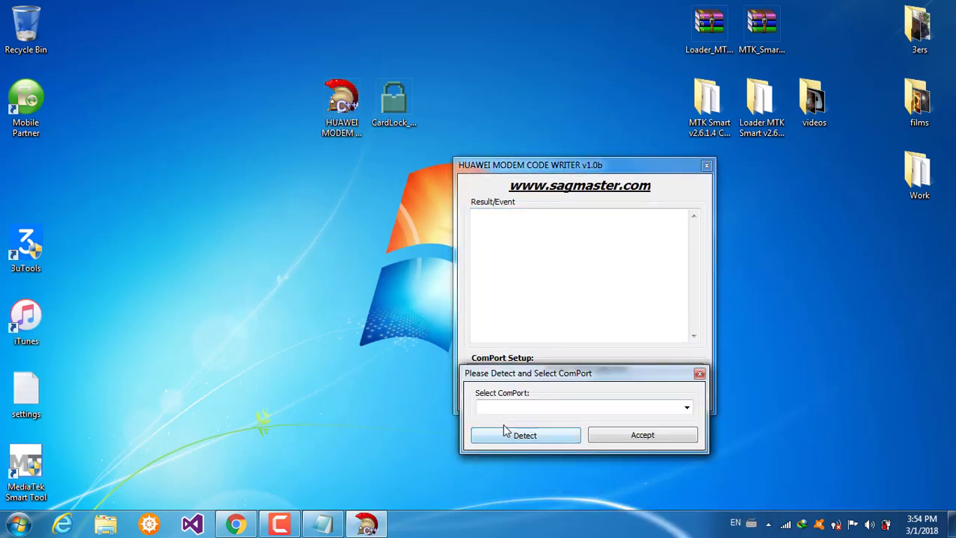
{"action": "left_click", "coordinate": [520, 439]}
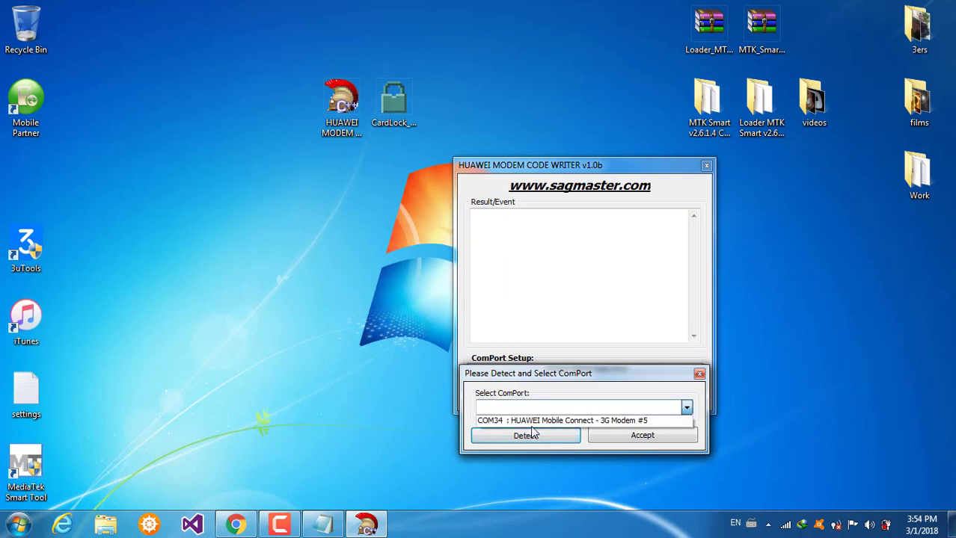
{"action": "left_click", "coordinate": [533, 423]}
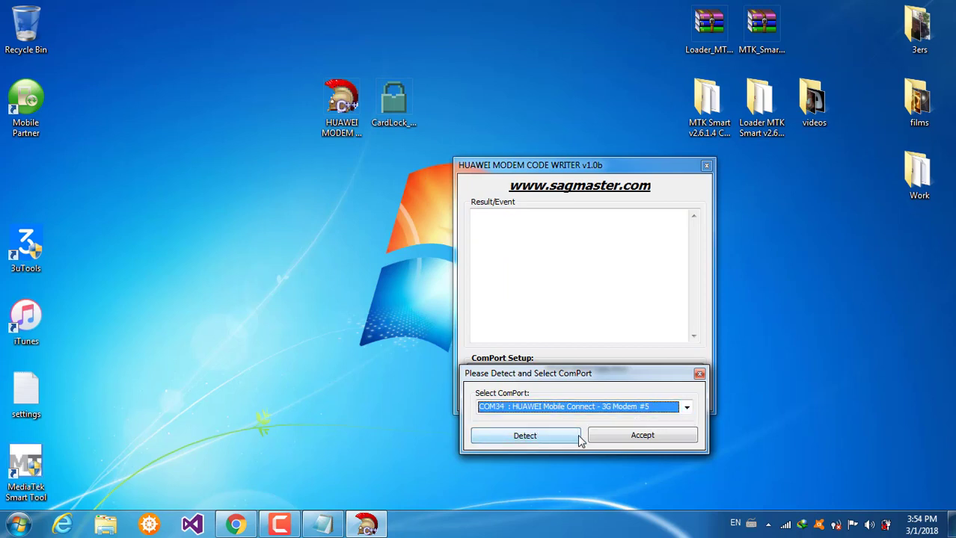
{"action": "left_click", "coordinate": [620, 439]}
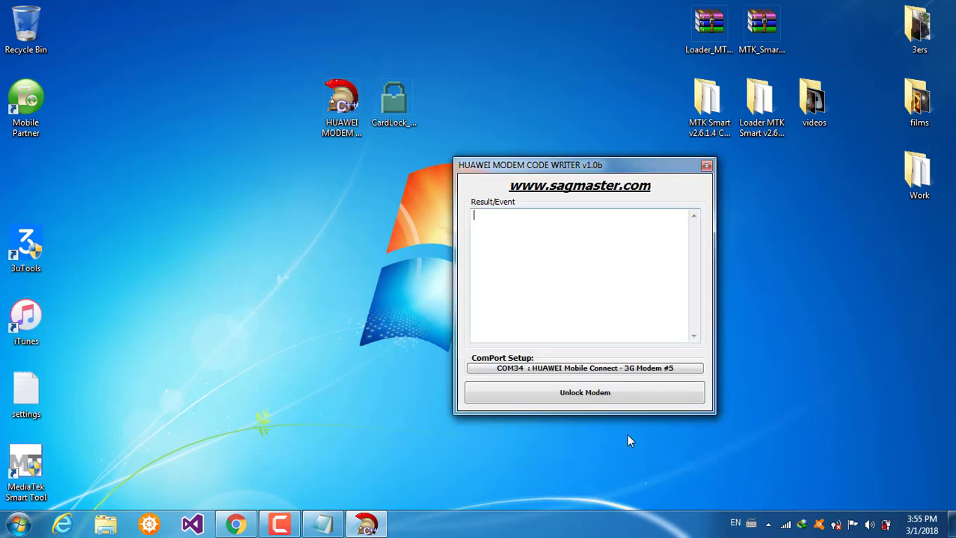
Step: Read the E3131 modem's details and select its IMEI in the log
{"action": "left_click", "coordinate": [579, 394]}
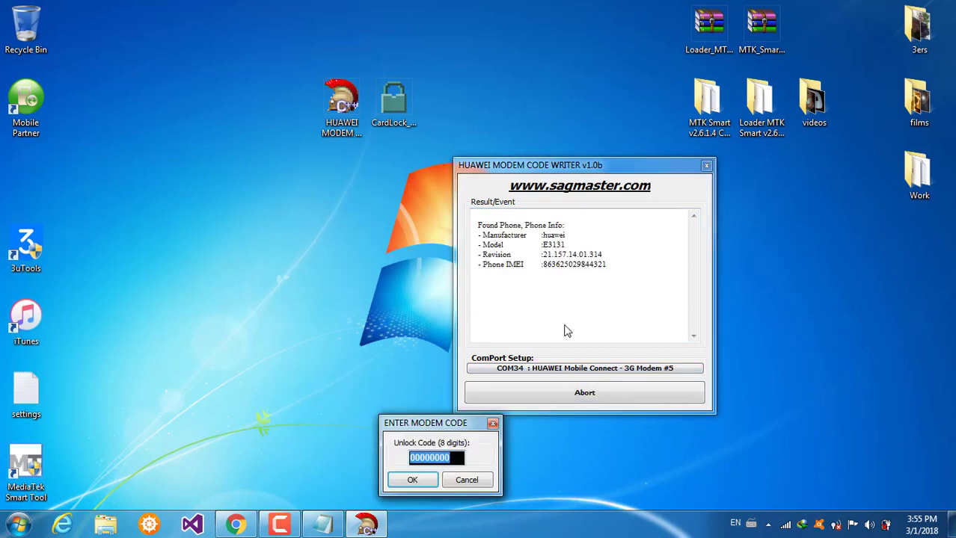
{"action": "left_click", "coordinate": [492, 423]}
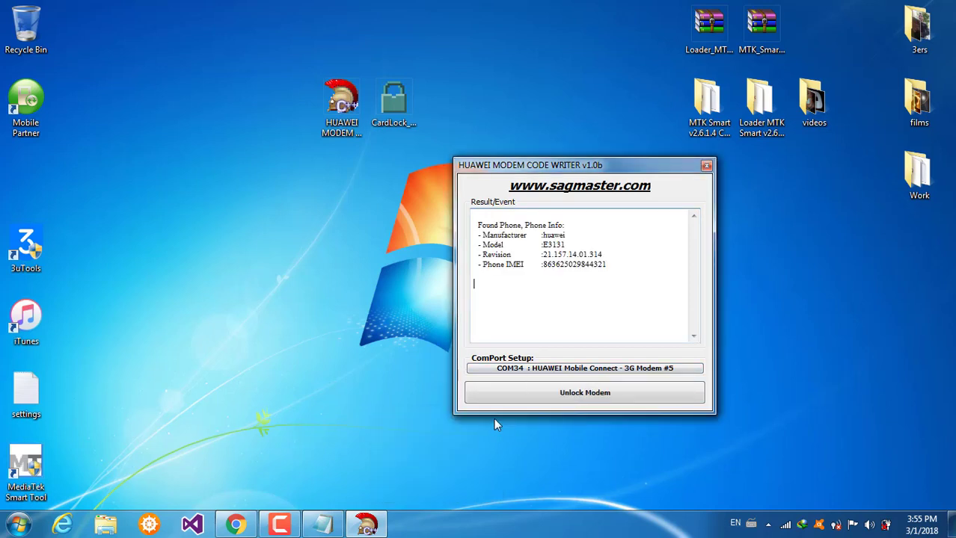
{"action": "left_click_drag", "start_coordinate": [608, 264], "coordinate": [548, 266]}
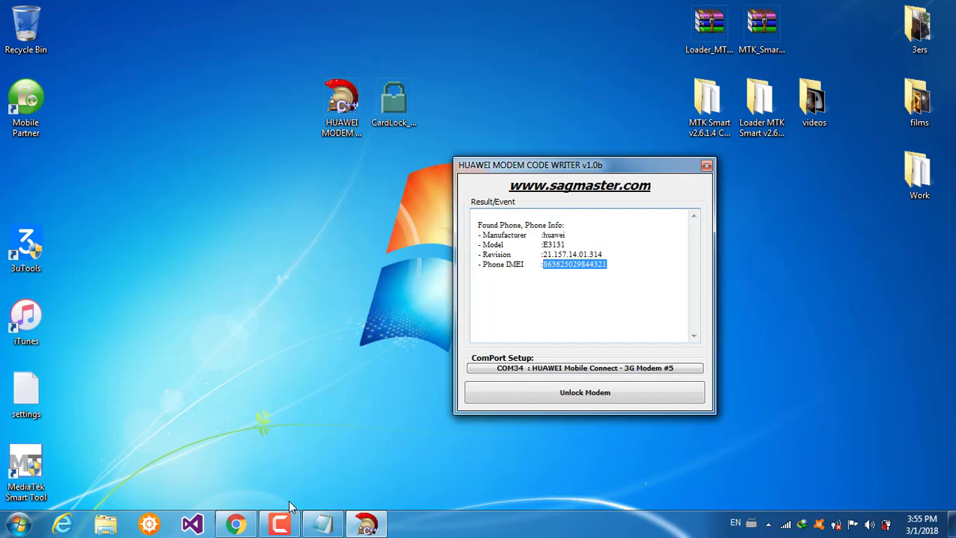
Step: Paste the IMEI and submit it to get the E3131's v1–v3 unlock codes and flash code
{"action": "left_click", "coordinate": [241, 521]}
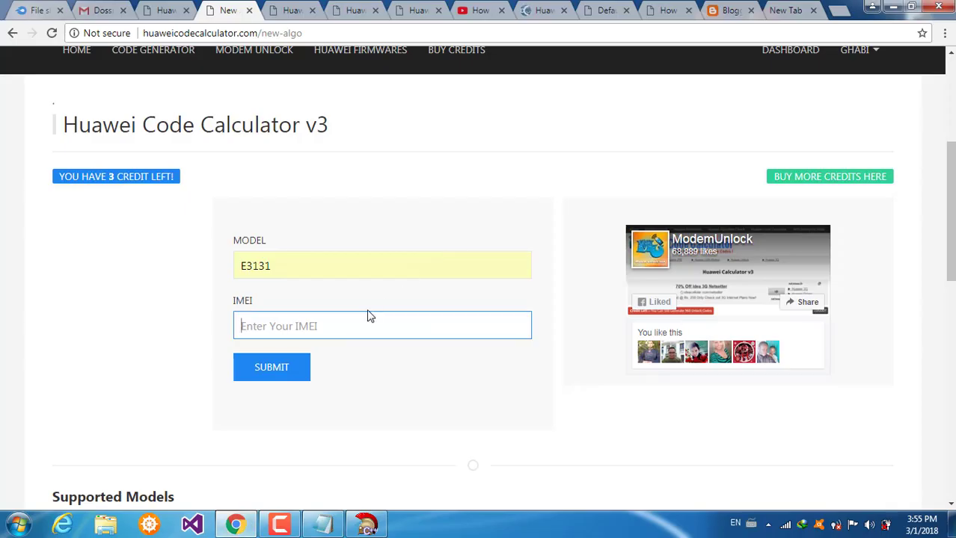
{"action": "key", "text": "ctrl+v"}
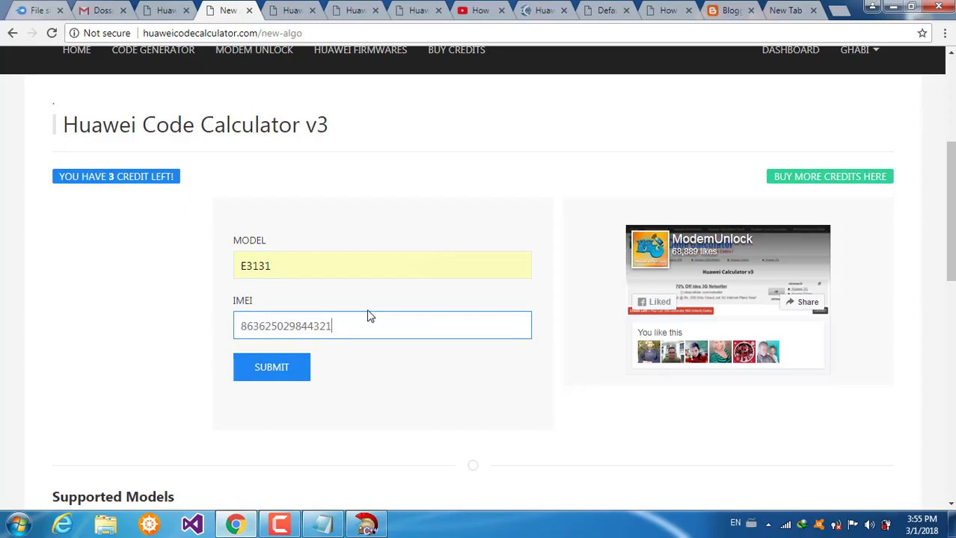
{"action": "left_click", "coordinate": [289, 374]}
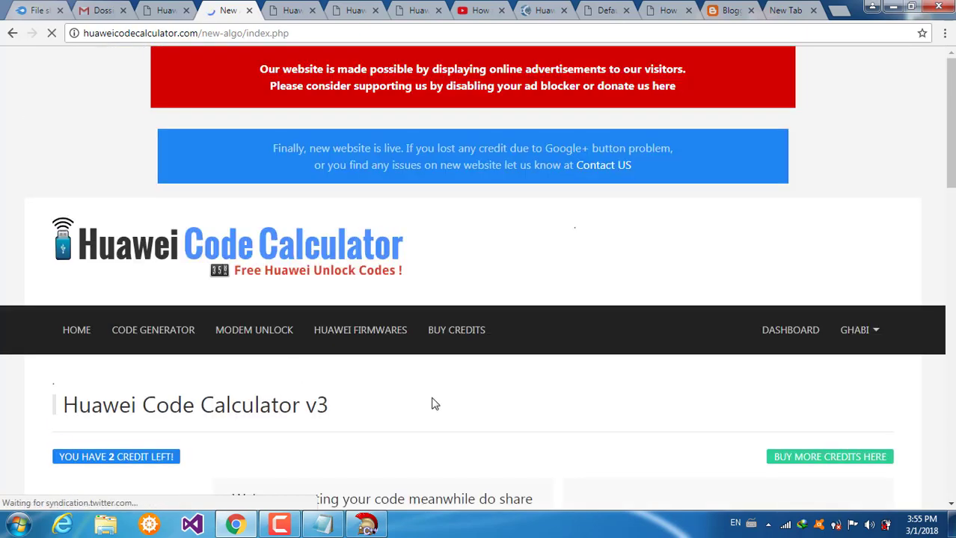
{"action": "scroll", "coordinate": [434, 404], "scroll_direction": "down", "scroll_amount": 5}
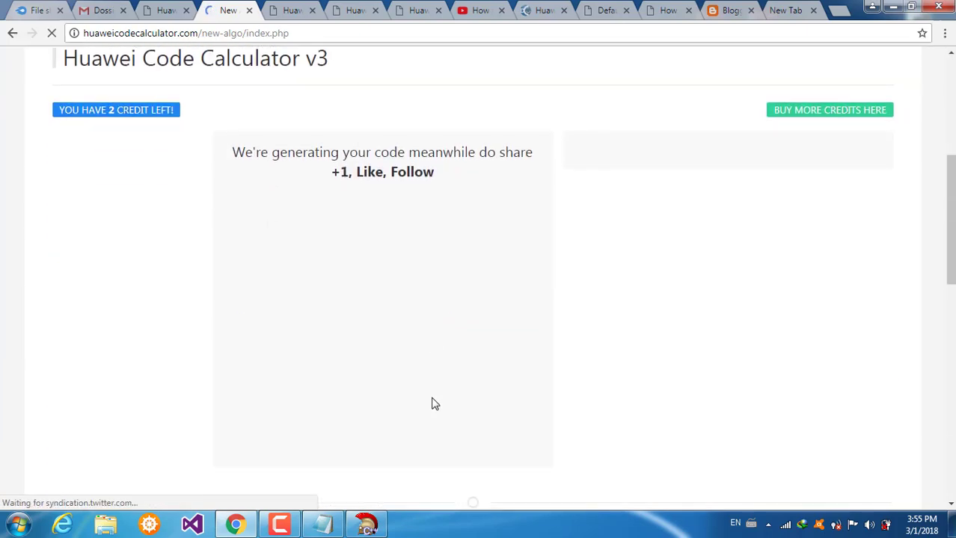
{"action": "scroll", "coordinate": [434, 404], "scroll_direction": "up", "scroll_amount": 5}
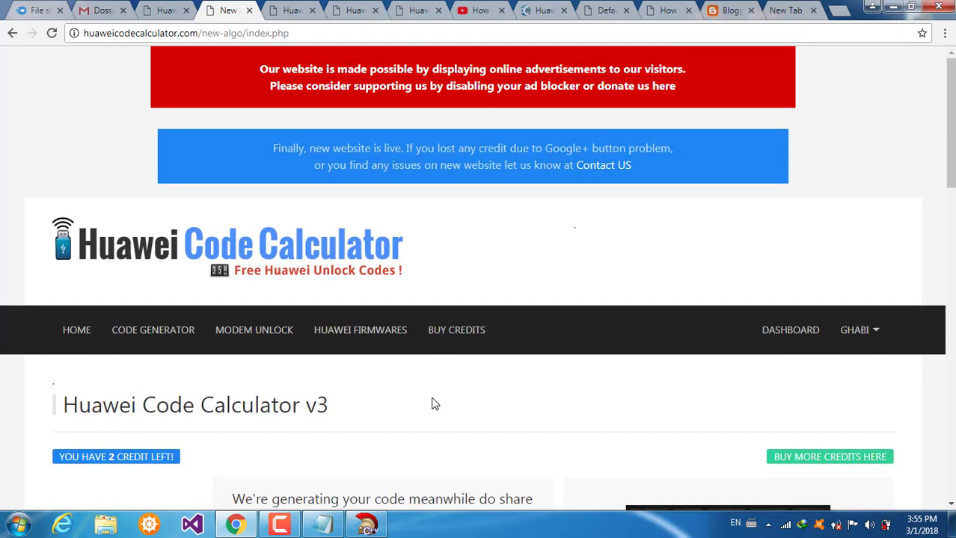
{"action": "scroll", "coordinate": [434, 403], "scroll_direction": "down", "scroll_amount": 5}
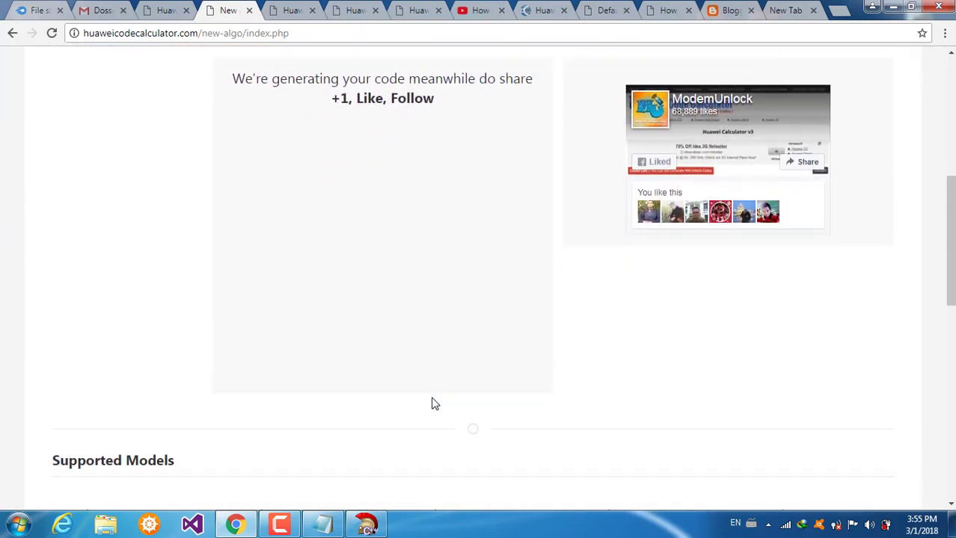
{"action": "scroll", "coordinate": [434, 404], "scroll_direction": "down", "scroll_amount": 1}
{"action": "scroll", "coordinate": [434, 404], "scroll_direction": "up", "scroll_amount": 2}
{"action": "scroll", "coordinate": [434, 404], "scroll_direction": "down", "scroll_amount": 4}
{"action": "scroll", "coordinate": [434, 404], "scroll_direction": "up", "scroll_amount": 2}
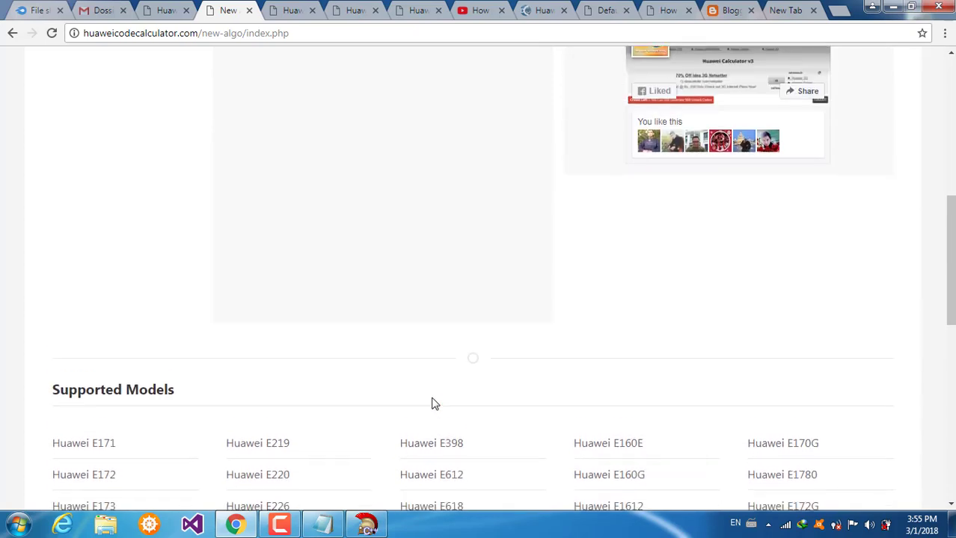
{"action": "scroll", "coordinate": [433, 404], "scroll_direction": "up", "scroll_amount": 2}
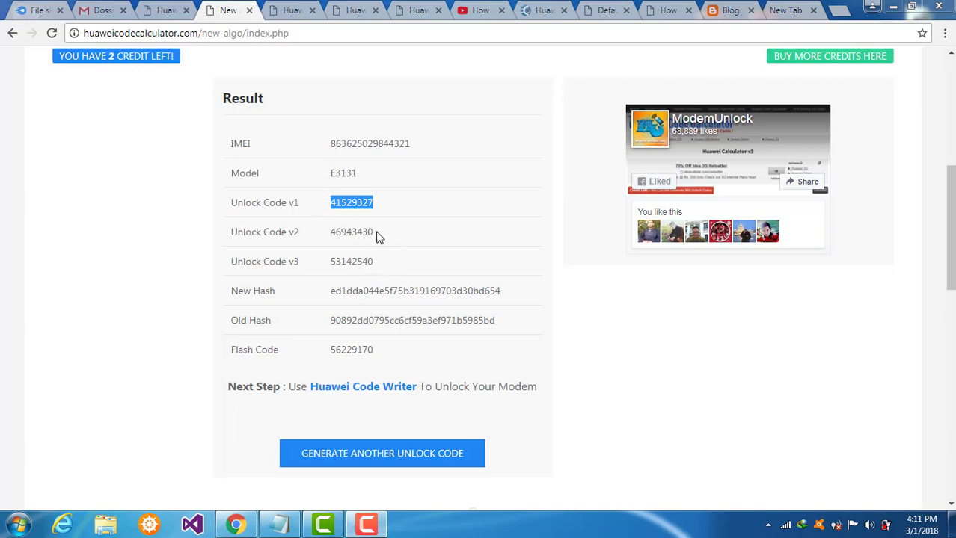
Step: Review the v1, v3 and flash codes, copy Unlock Code v2, then minimize the browser
{"action": "left_click_drag", "start_coordinate": [376, 233], "coordinate": [332, 232]}
{"action": "key", "text": "ctrl+c"}
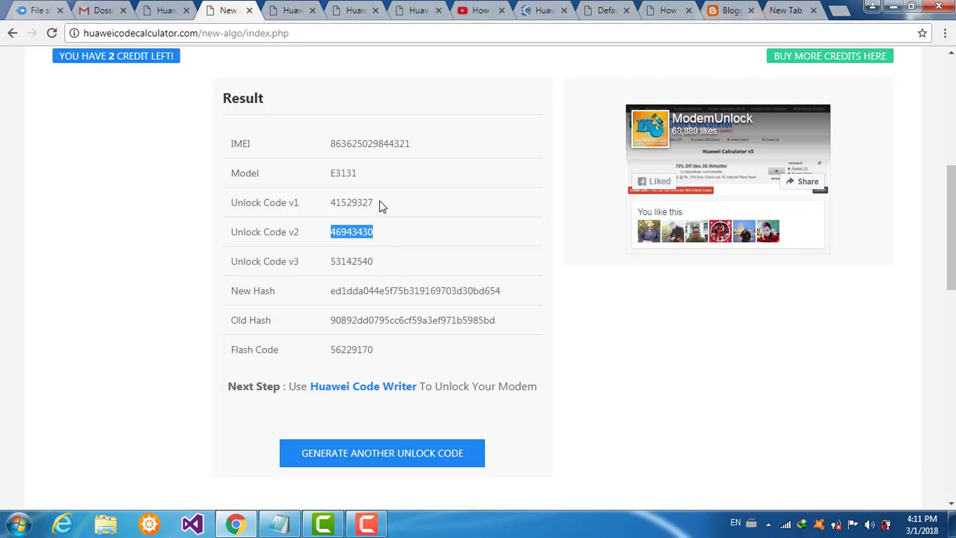
{"action": "left_click_drag", "start_coordinate": [375, 203], "coordinate": [331, 206]}
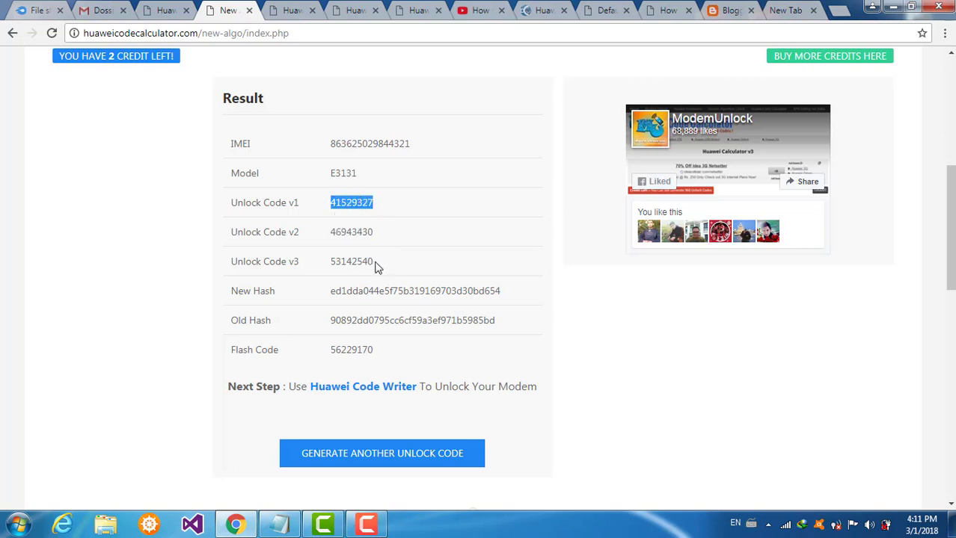
{"action": "left_click_drag", "start_coordinate": [378, 268], "coordinate": [333, 263]}
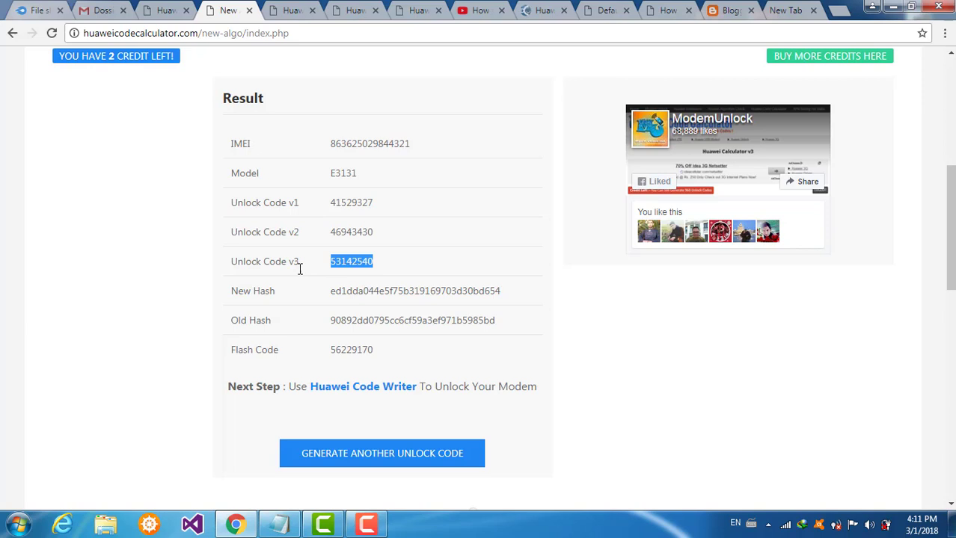
{"action": "left_click_drag", "start_coordinate": [378, 354], "coordinate": [332, 351]}
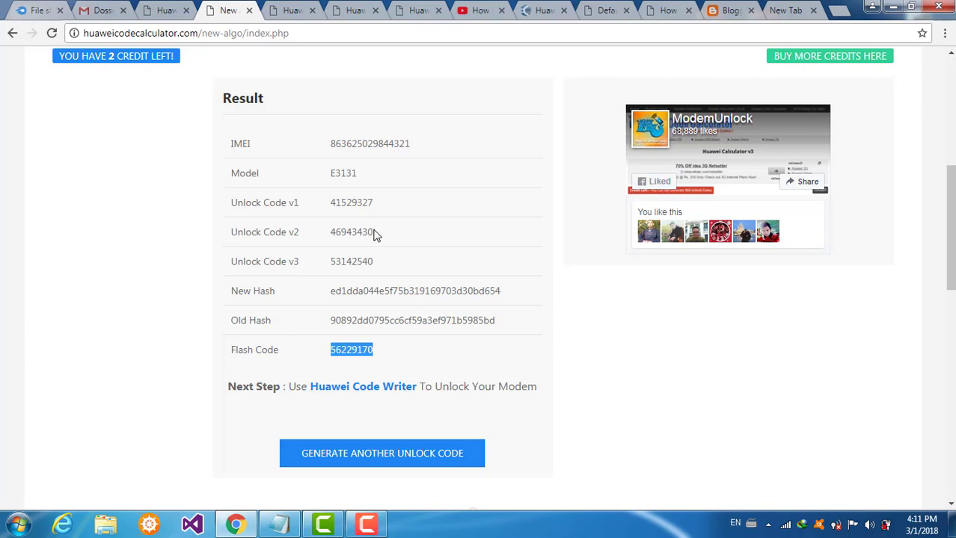
{"action": "left_click_drag", "start_coordinate": [373, 235], "coordinate": [333, 232]}
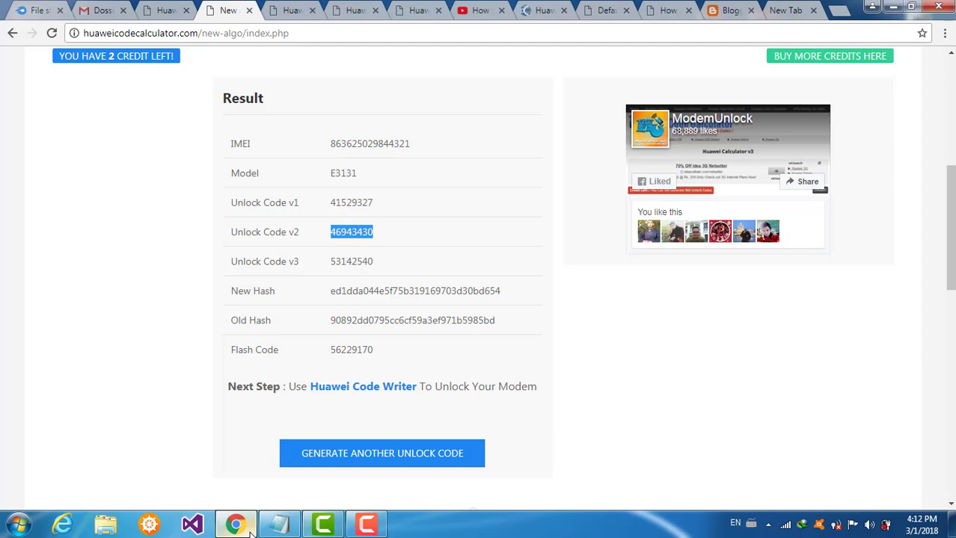
{"action": "left_click", "coordinate": [891, 8]}
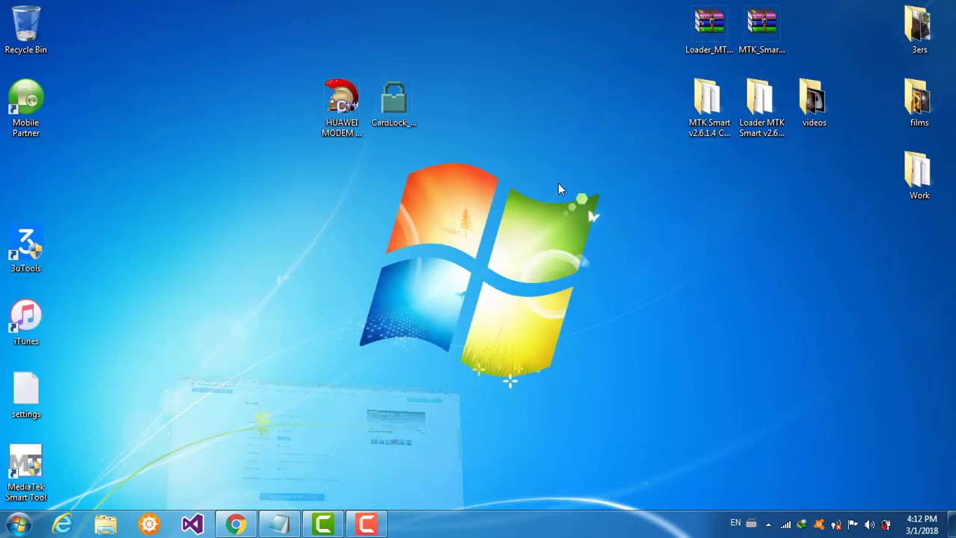
Step: Relaunch Huawei Modem Code Writer and connect it to the modem on COM34
{"action": "left_click", "coordinate": [329, 124]}
{"action": "double_click", "coordinate": [330, 123]}
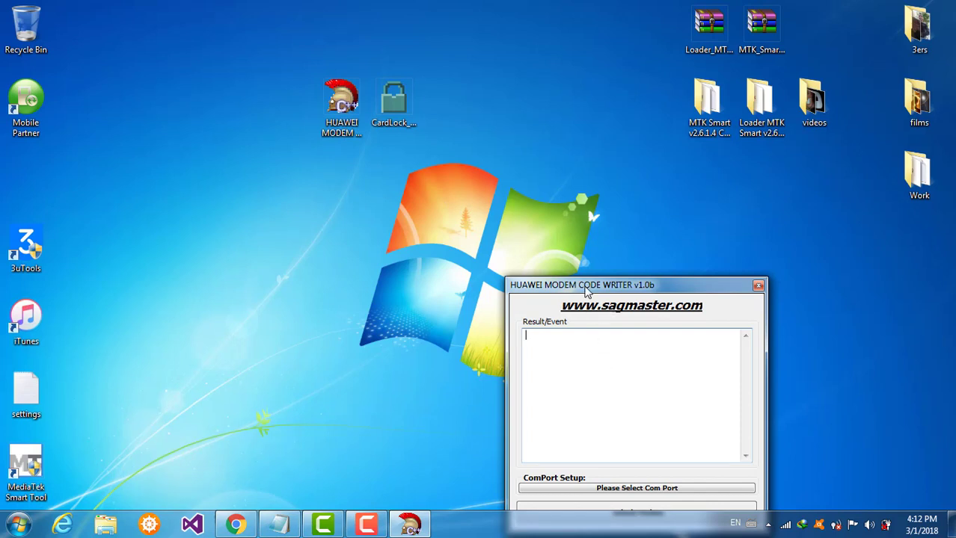
{"action": "left_click_drag", "start_coordinate": [588, 289], "coordinate": [561, 157]}
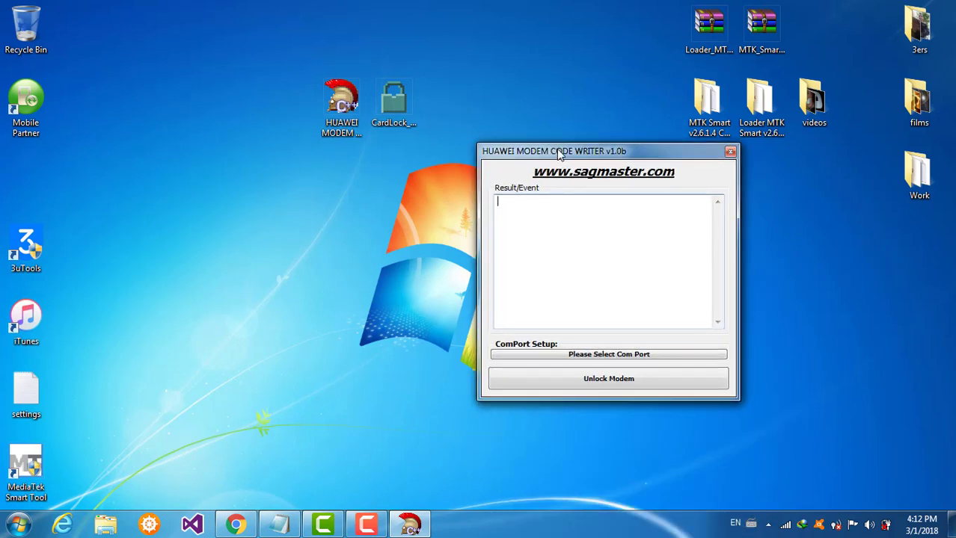
{"action": "left_click", "coordinate": [558, 358]}
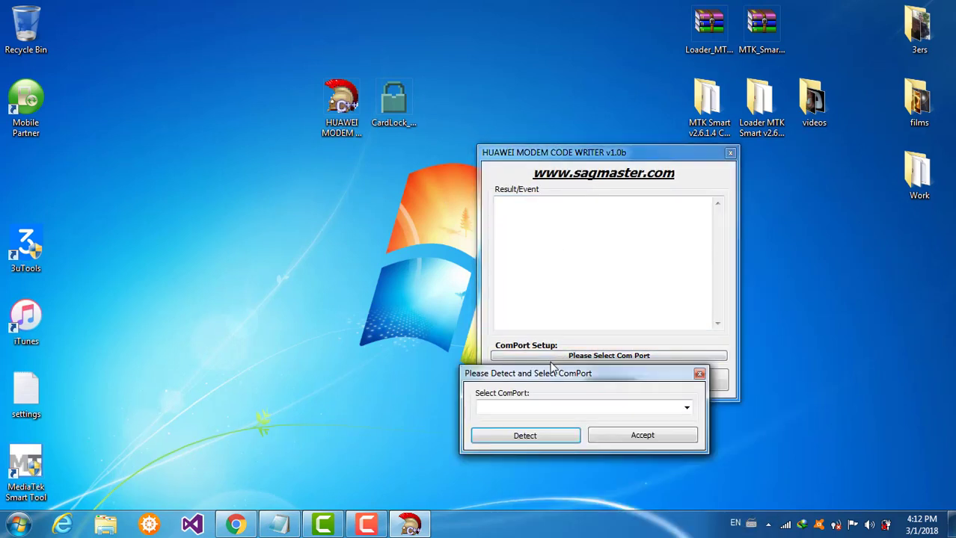
{"action": "left_click", "coordinate": [557, 436]}
{"action": "left_click", "coordinate": [566, 420]}
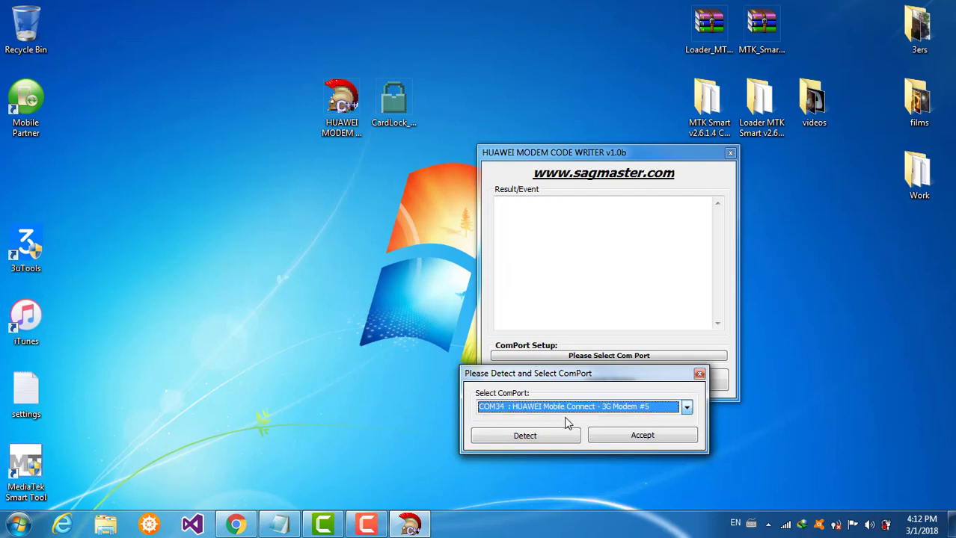
{"action": "left_click", "coordinate": [630, 438]}
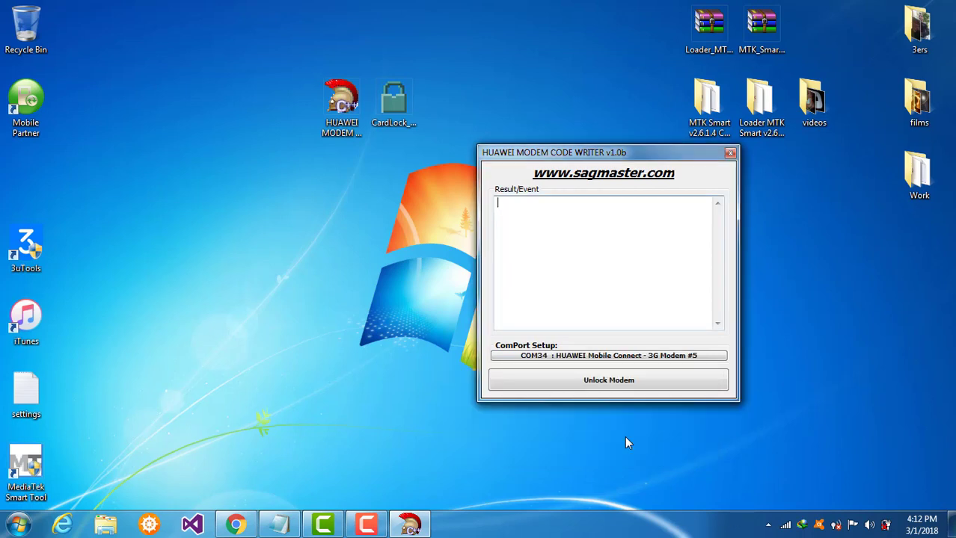
Step: Send the calculated unlock code to the modem and check the ERROR result in the log
{"action": "left_click", "coordinate": [611, 388]}
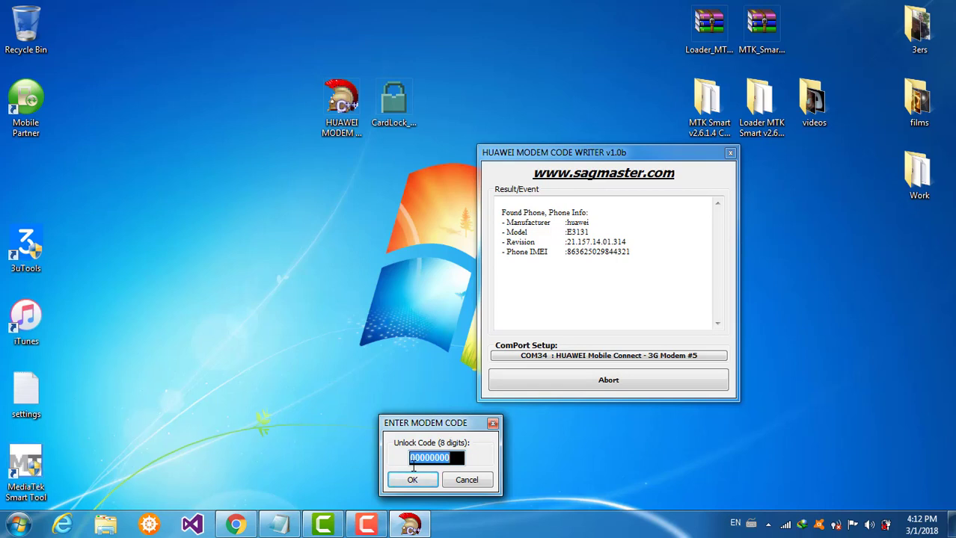
{"action": "key", "text": "ctrl+v"}
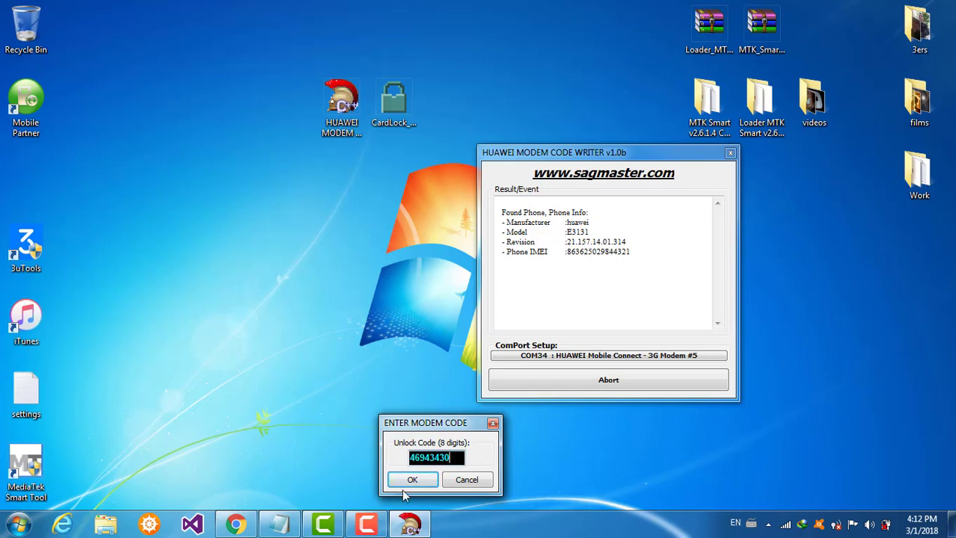
{"action": "left_click", "coordinate": [408, 482]}
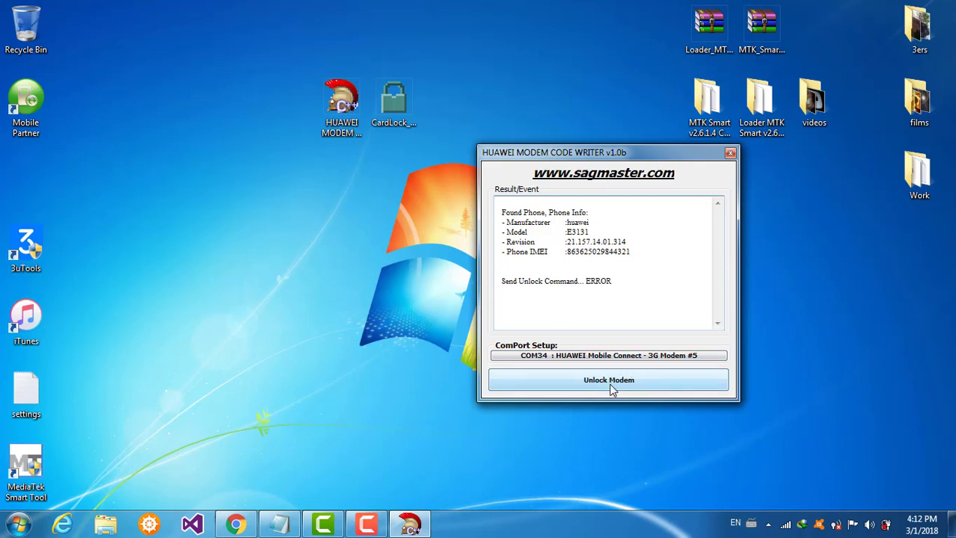
{"action": "left_click_drag", "start_coordinate": [615, 281], "coordinate": [559, 284]}
{"action": "left_click", "coordinate": [511, 289]}
{"action": "left_click", "coordinate": [730, 154]}
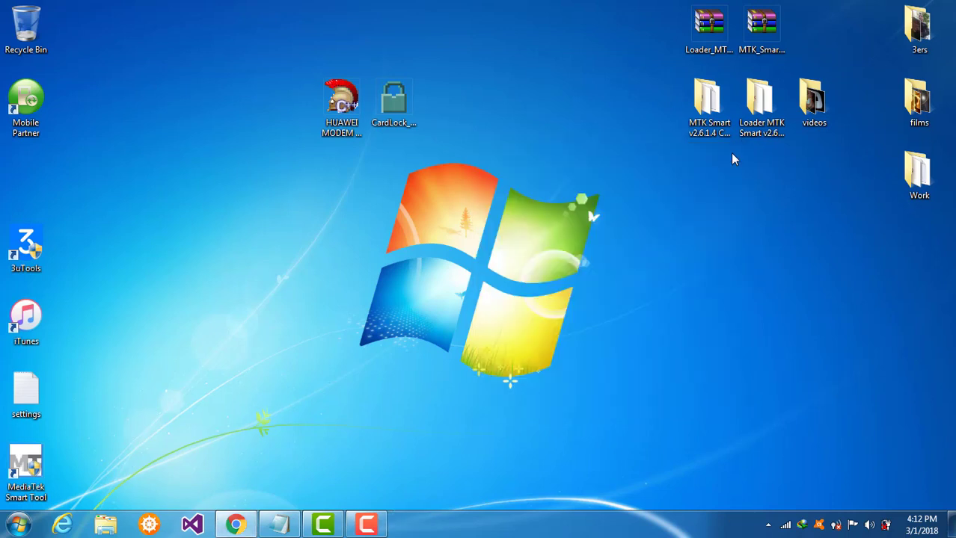
{"action": "left_click", "coordinate": [394, 94]}
{"action": "double_click", "coordinate": [394, 93]}
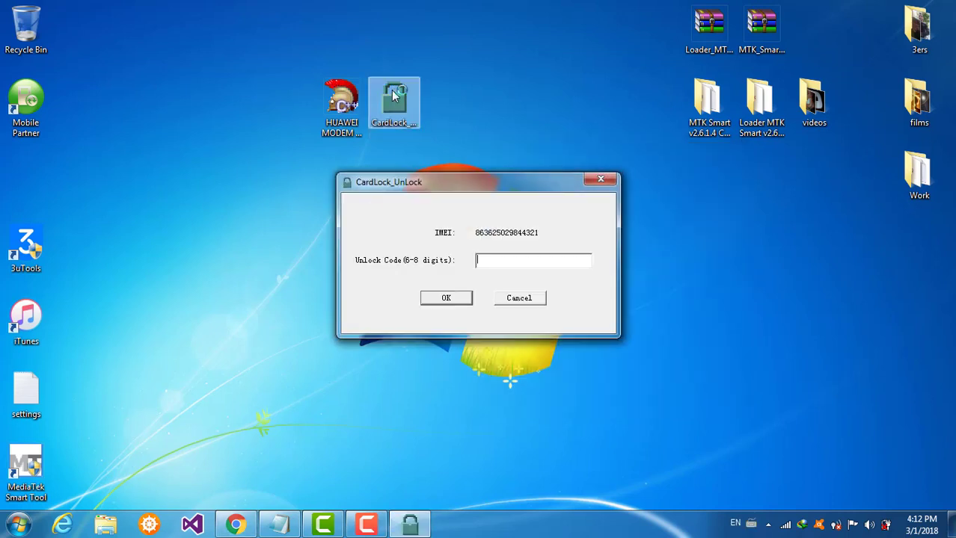
{"action": "key", "text": "ctrl+v"}
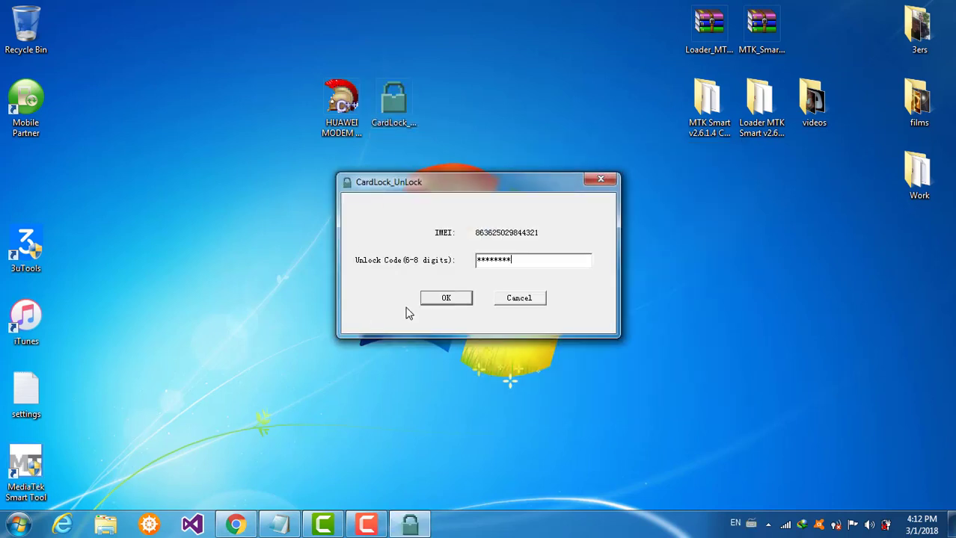
{"action": "left_click", "coordinate": [432, 301]}
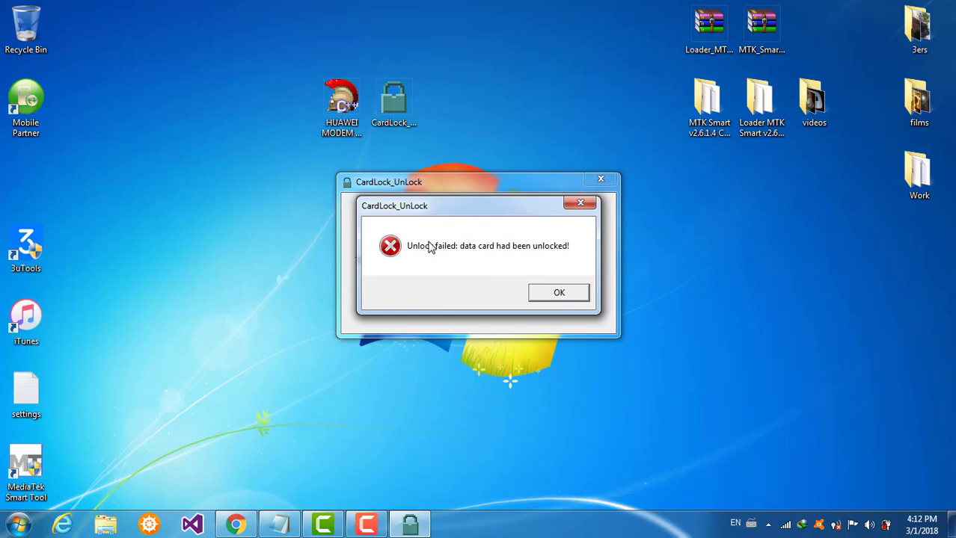
{"action": "left_click", "coordinate": [560, 294]}
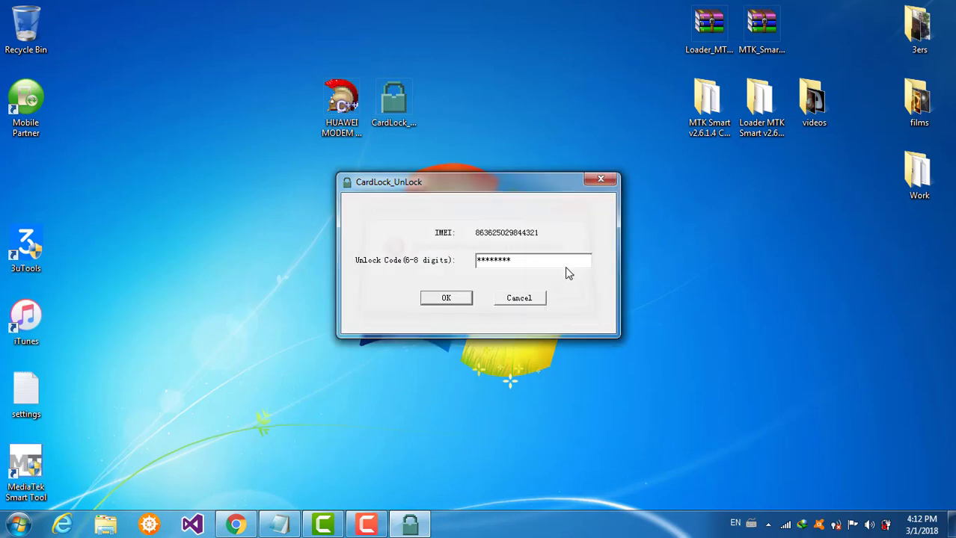
{"action": "left_click", "coordinate": [606, 182]}
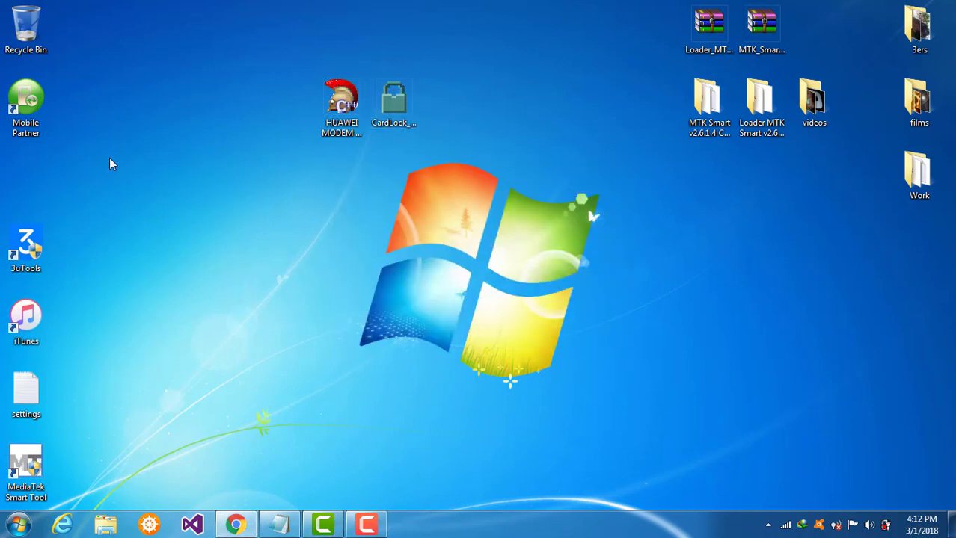
{"action": "left_click", "coordinate": [26, 109]}
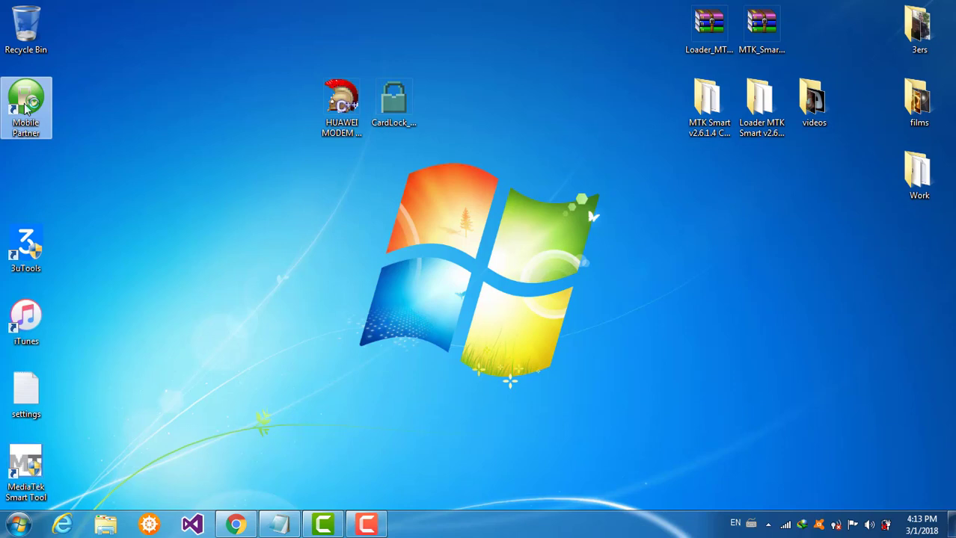
Step: Launch Mobile Partner and let it load the Ooredoo TN connection page
{"action": "double_click", "coordinate": [26, 109]}
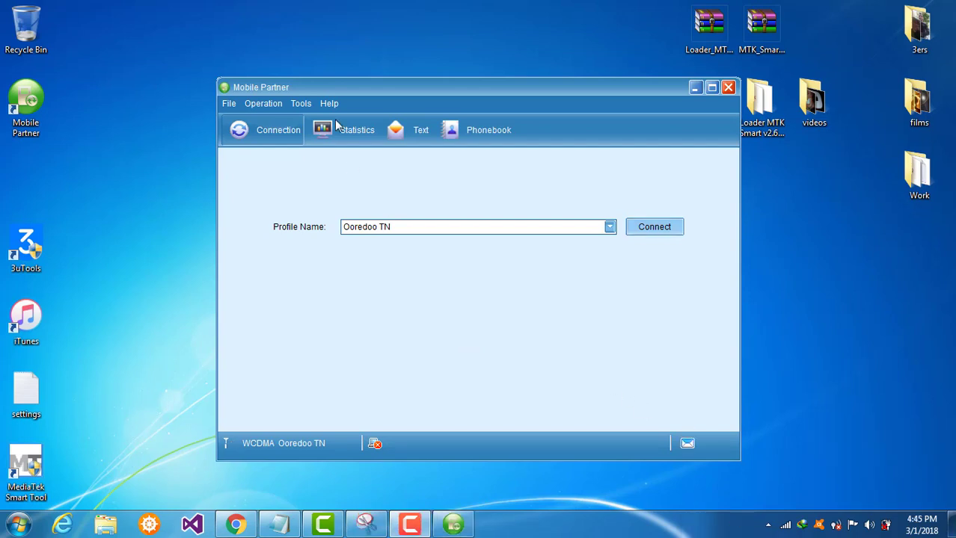
Step: Save the Ooredoo TN profile with APN internet.ooredoo.tn and access number *99#
{"action": "left_click", "coordinate": [301, 104]}
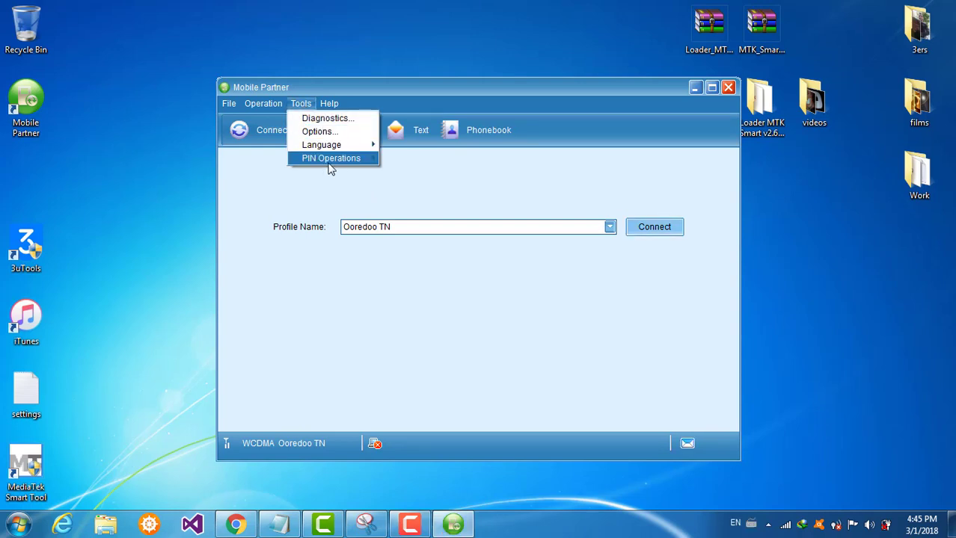
{"action": "left_click", "coordinate": [323, 133]}
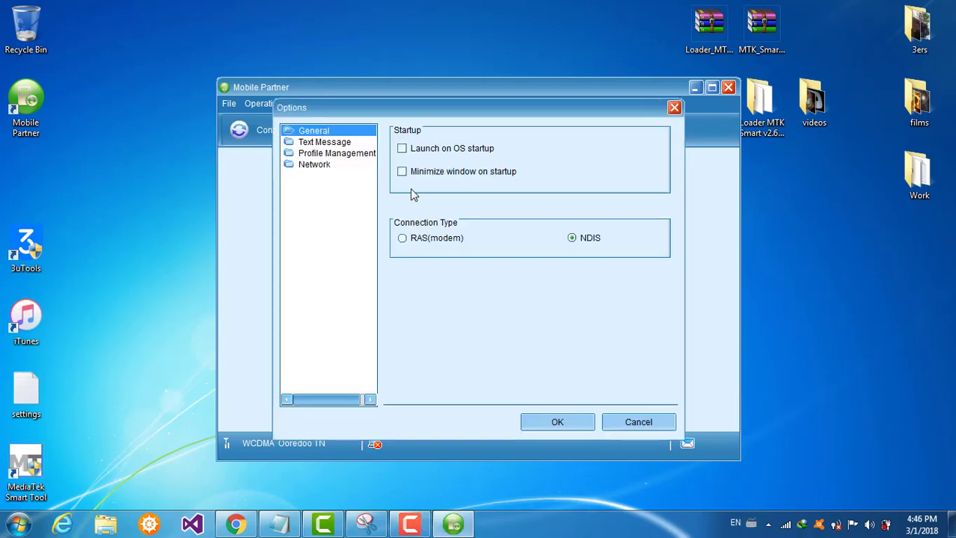
{"action": "left_click", "coordinate": [317, 157]}
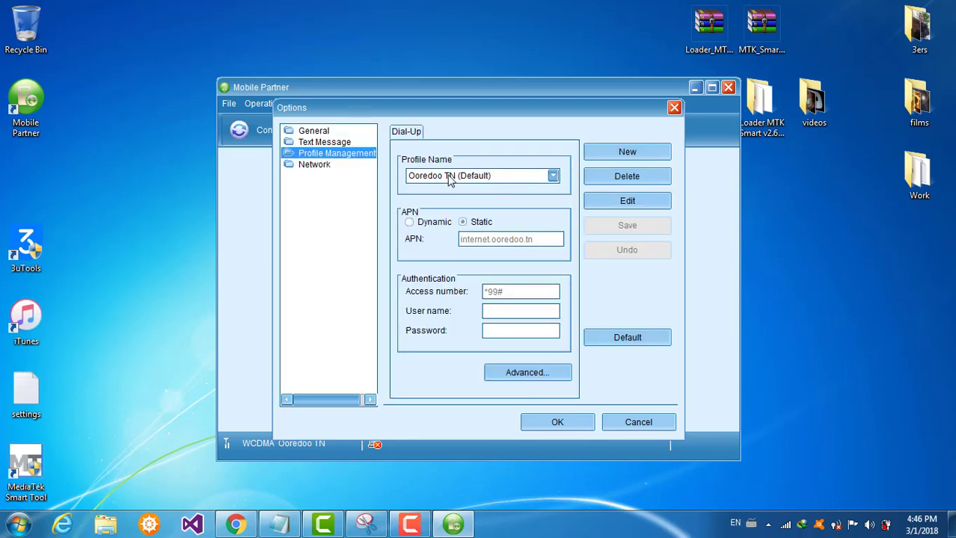
{"action": "left_click", "coordinate": [635, 204]}
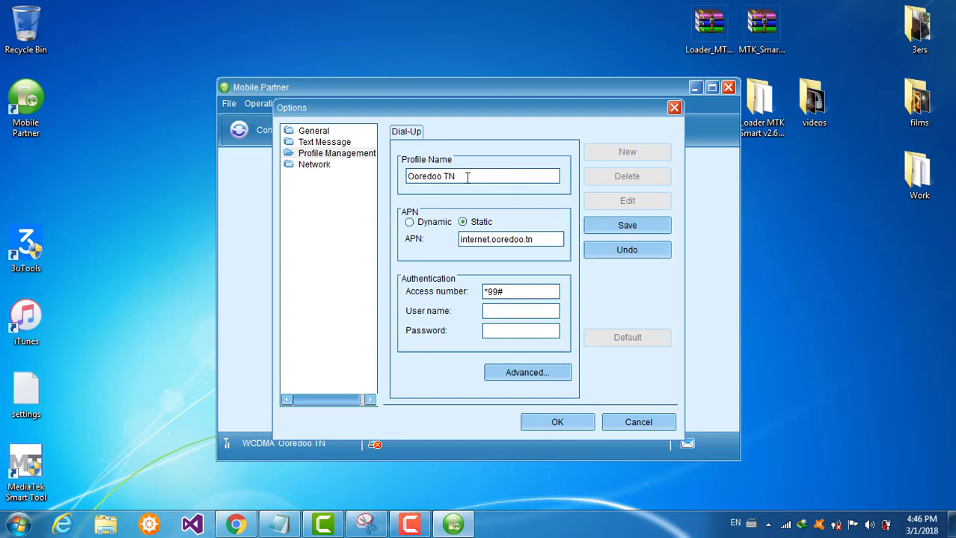
{"action": "left_click_drag", "start_coordinate": [467, 176], "coordinate": [402, 178]}
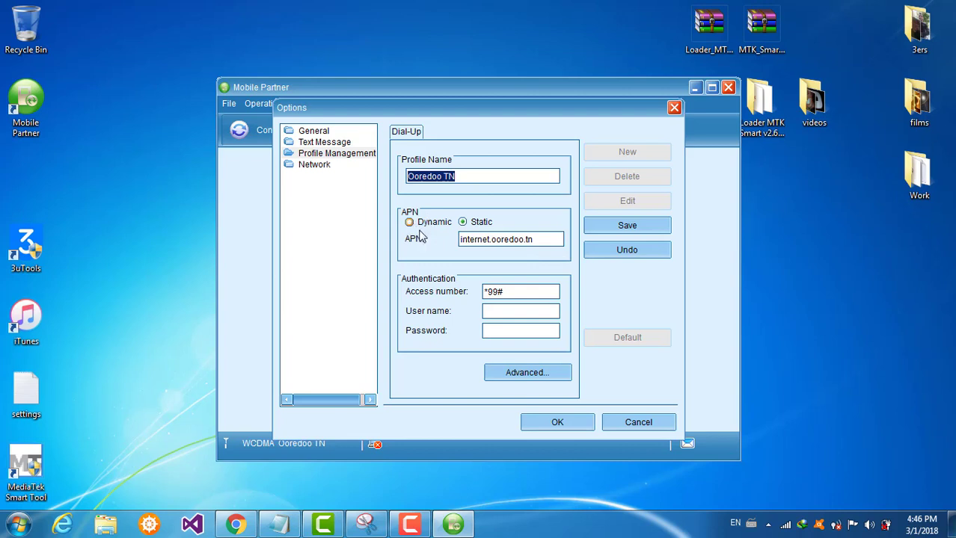
{"action": "left_click", "coordinate": [548, 240]}
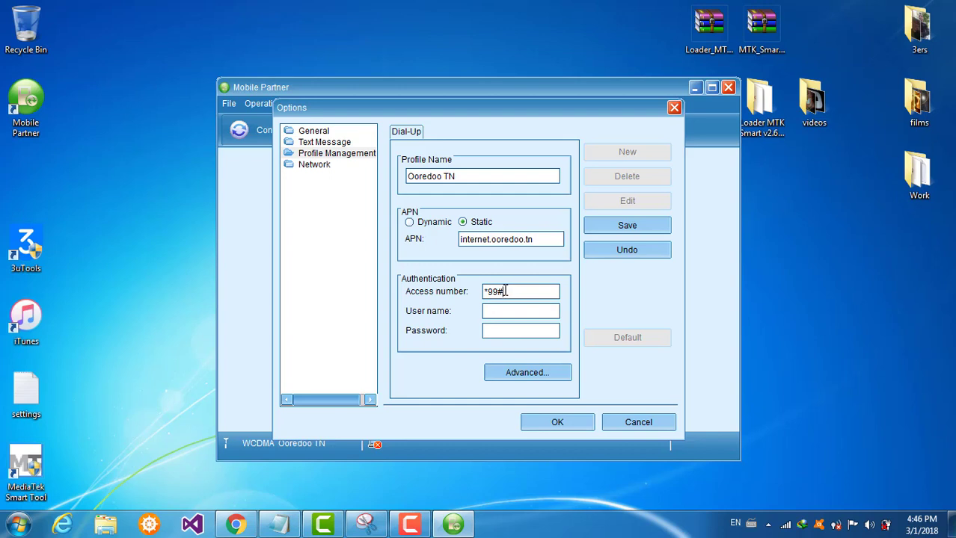
{"action": "left_click_drag", "start_coordinate": [506, 291], "coordinate": [482, 293]}
{"action": "left_click", "coordinate": [621, 224]}
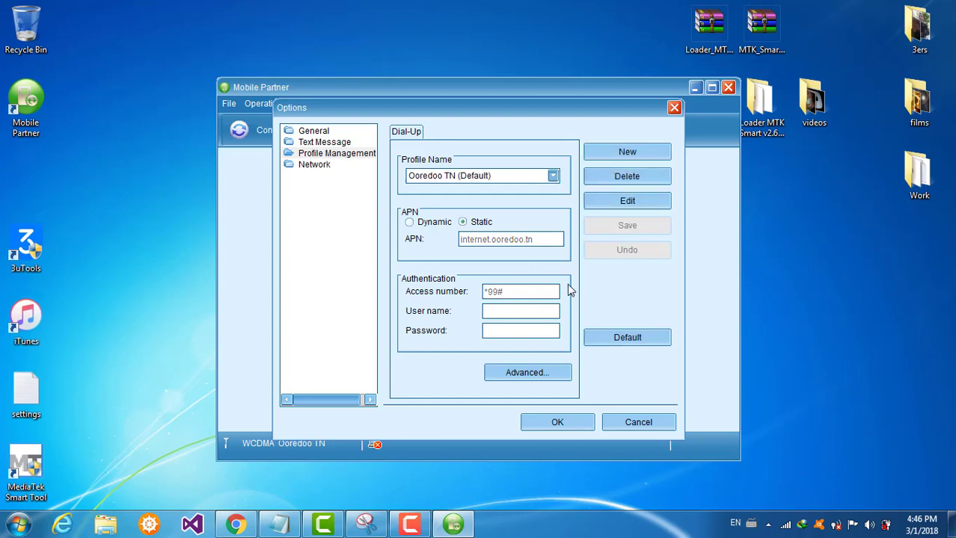
{"action": "left_click", "coordinate": [557, 422]}
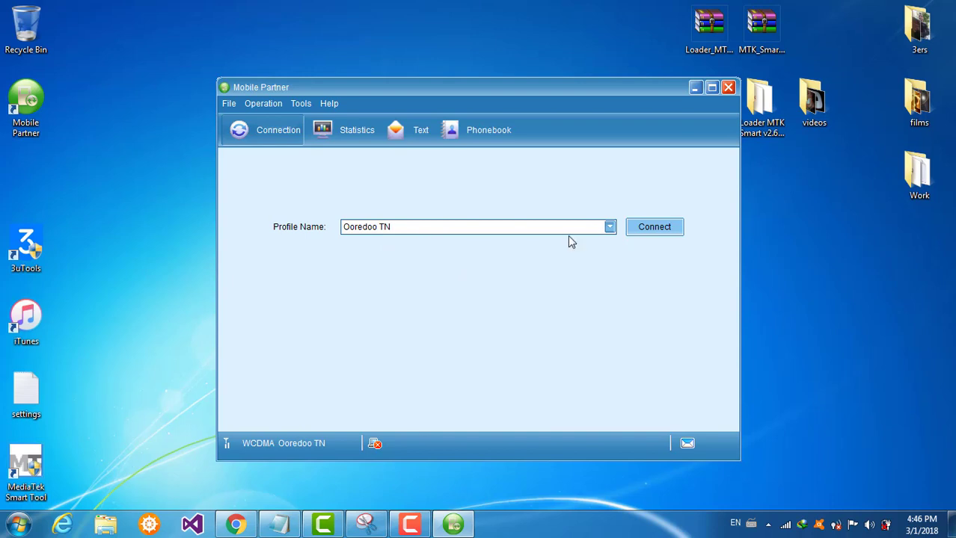
Step: Connect to Ooredoo TN over HSPA+ and view the traffic statistics and speed graph
{"action": "left_click", "coordinate": [656, 231]}
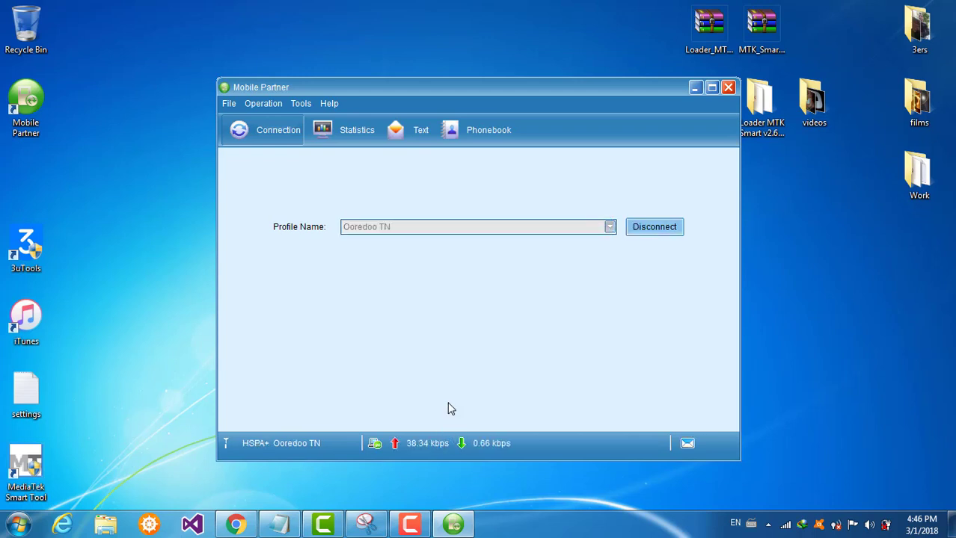
{"action": "left_click", "coordinate": [326, 127]}
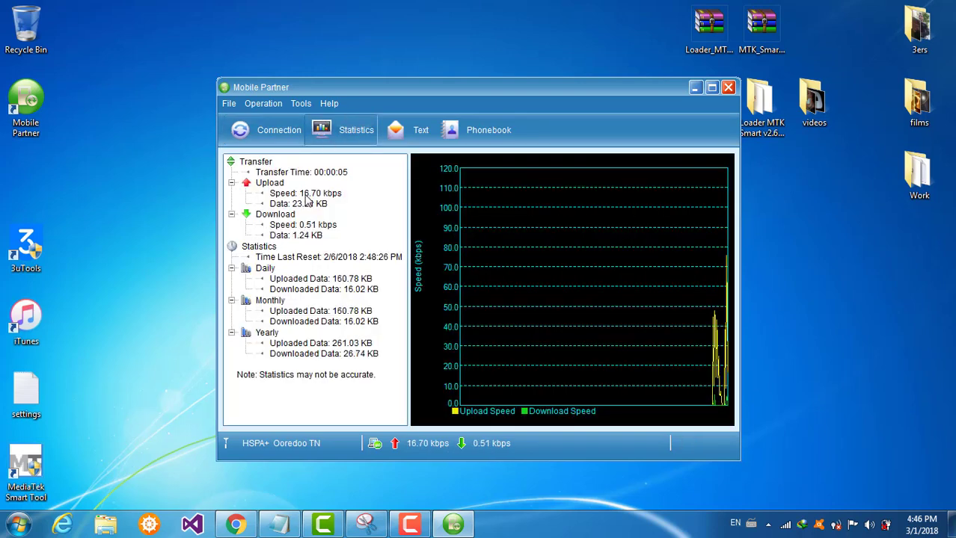